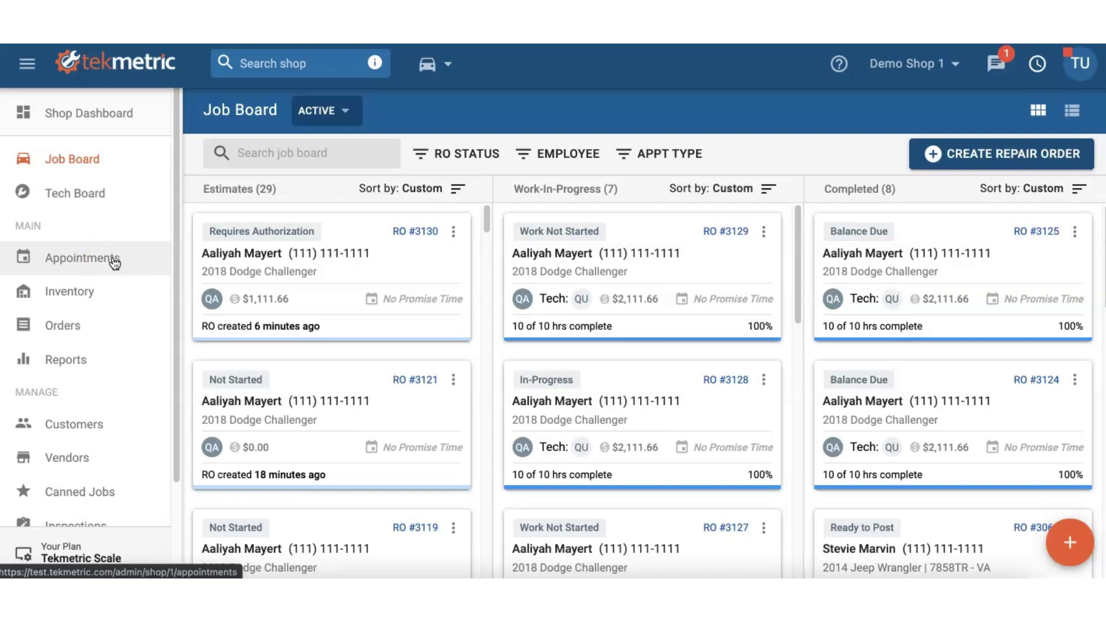
In Shop Settings' Employees tab, open Commission #1's structure for editing.
left_click(259, 368)
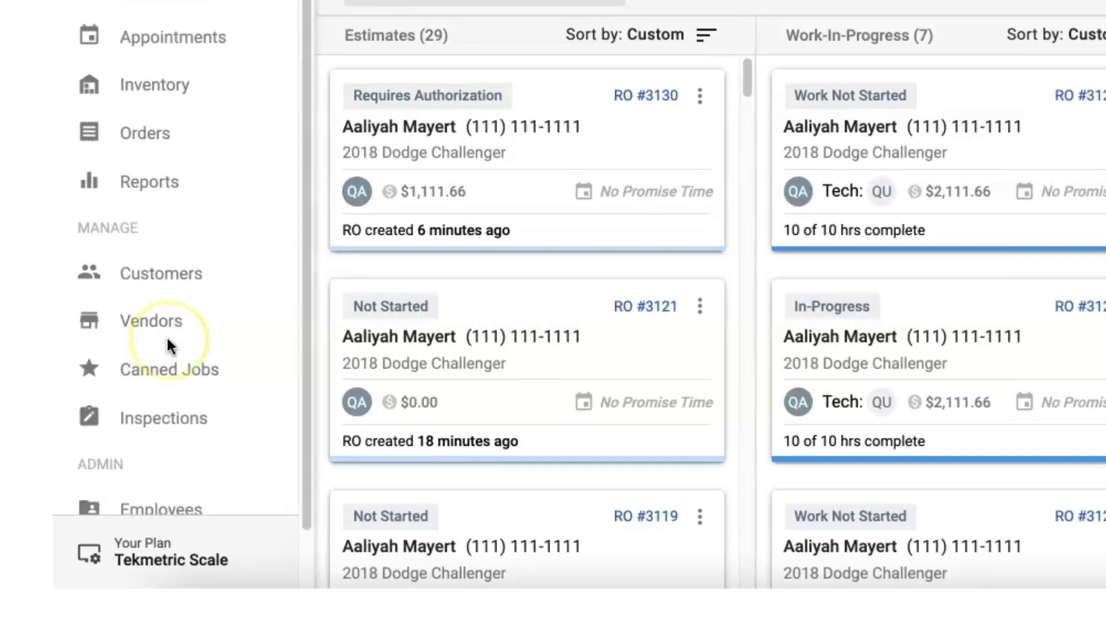
scroll(168, 346, "down", 2)
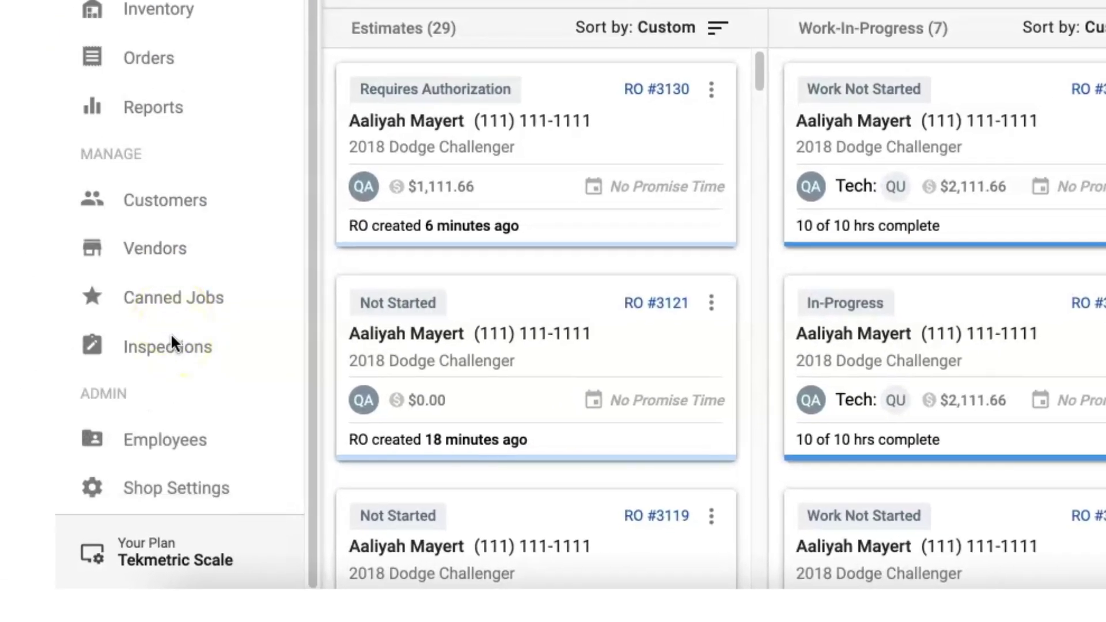
left_click(175, 491)
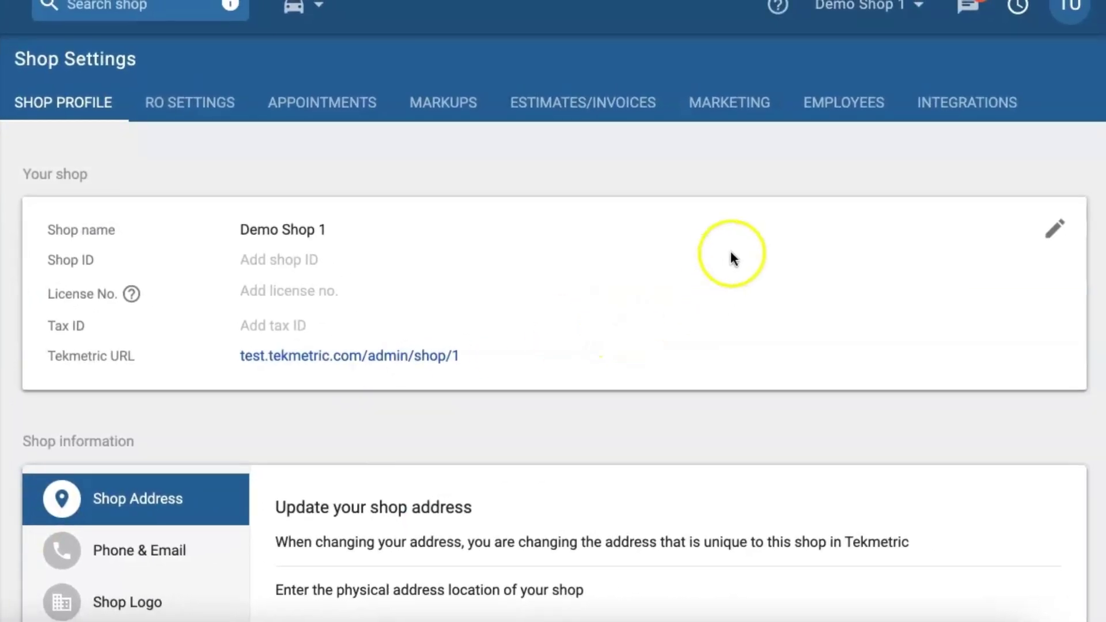
left_click(851, 99)
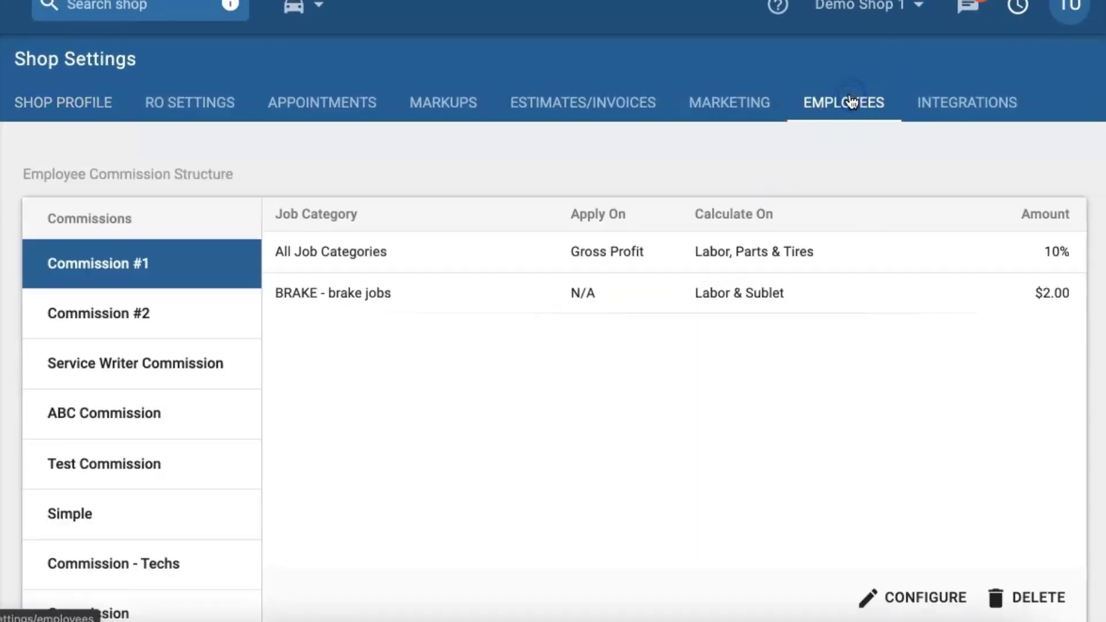
scroll(513, 354, "down", 2)
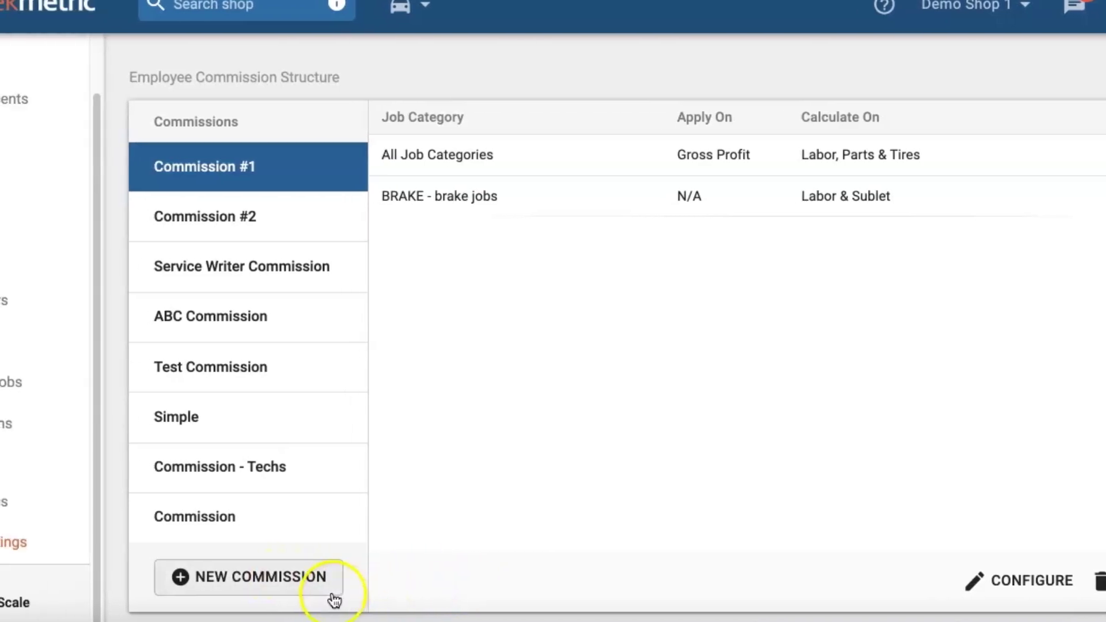
left_click(228, 594)
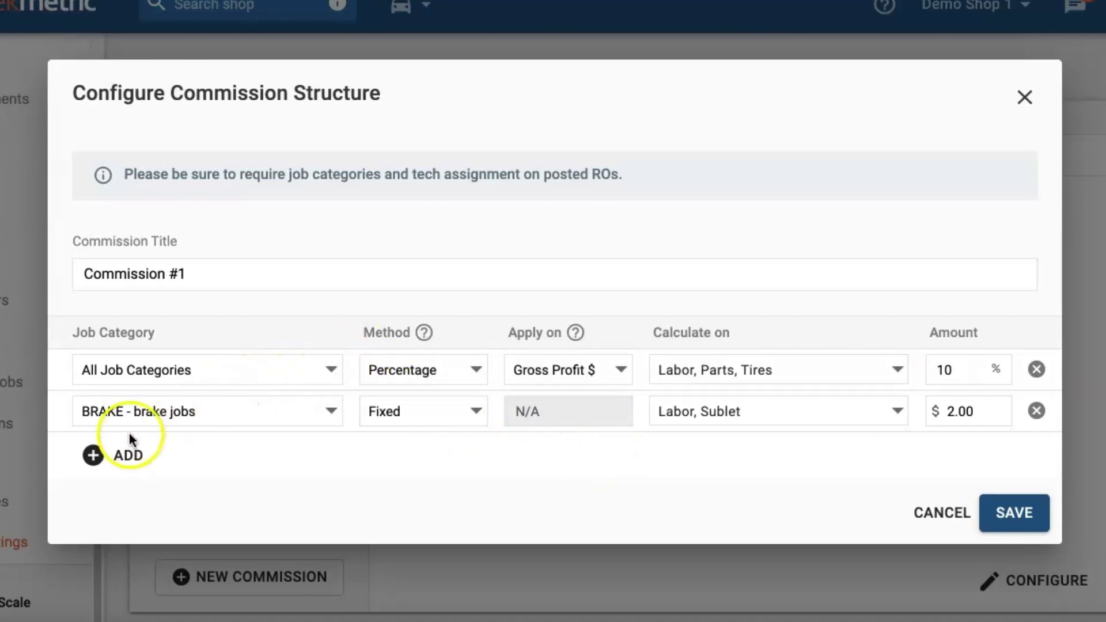
Add a third commission rule row to Commission #1, then remove the empty row.
left_click(127, 458)
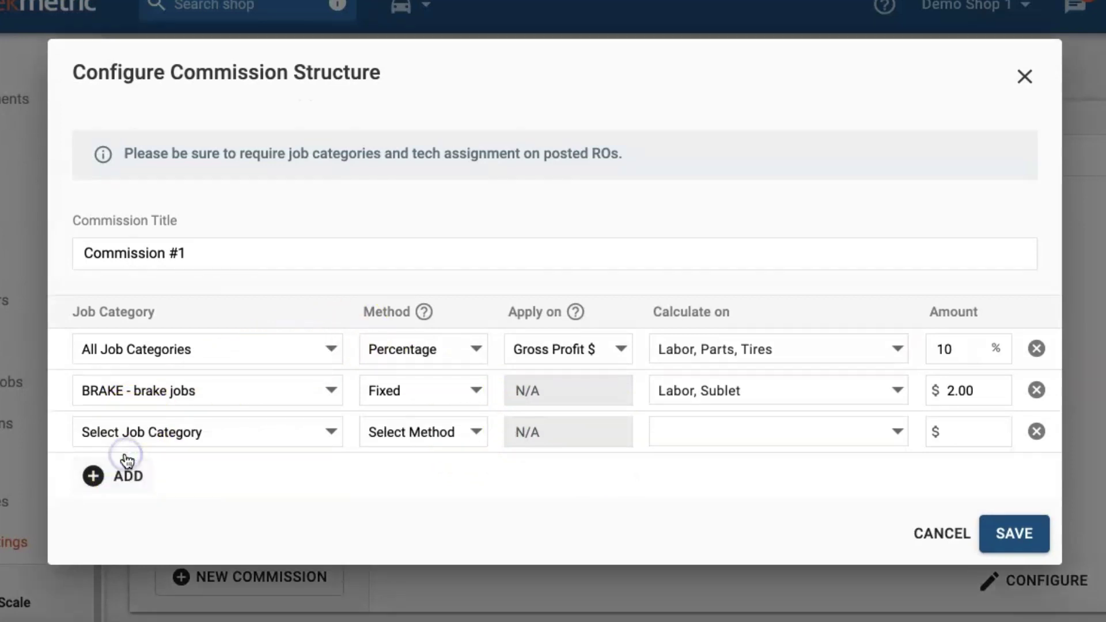
left_click(1036, 433)
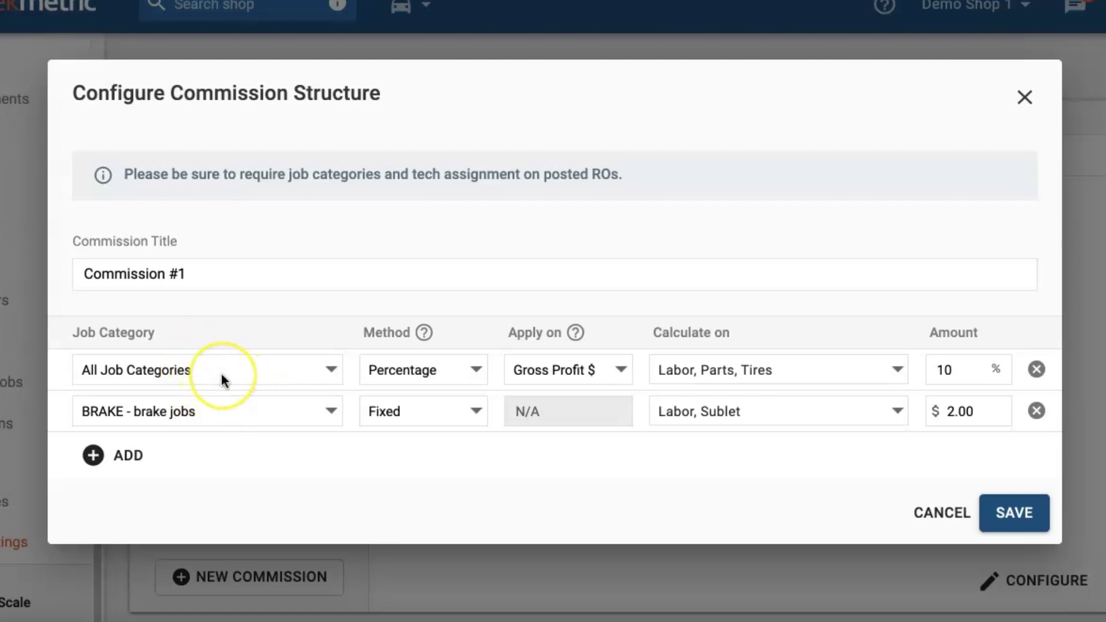
left_click(238, 370)
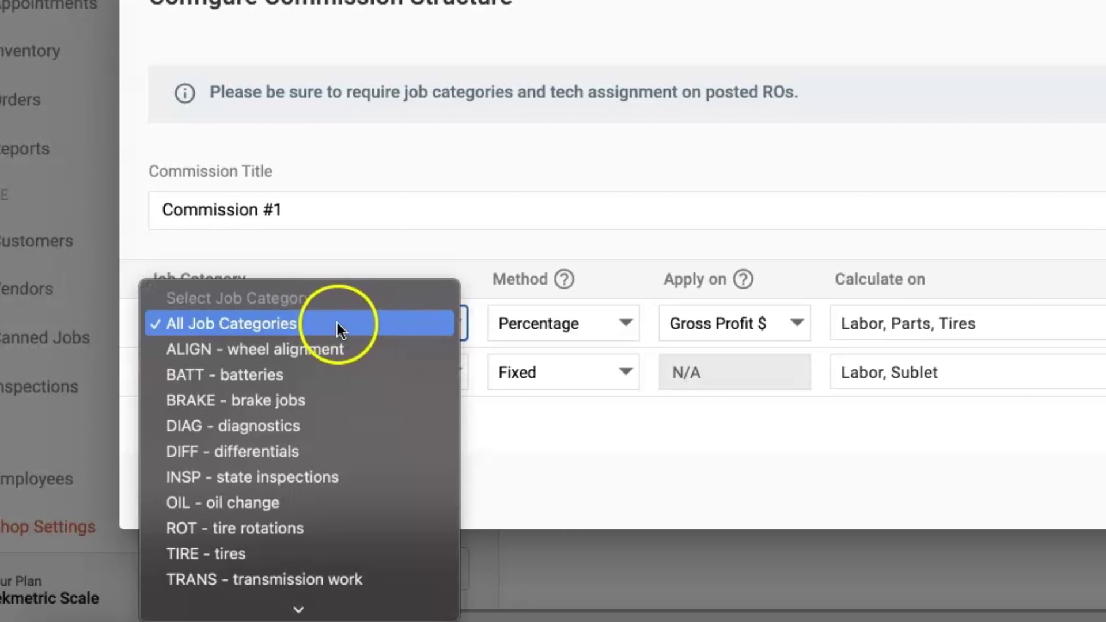
left_click(282, 325)
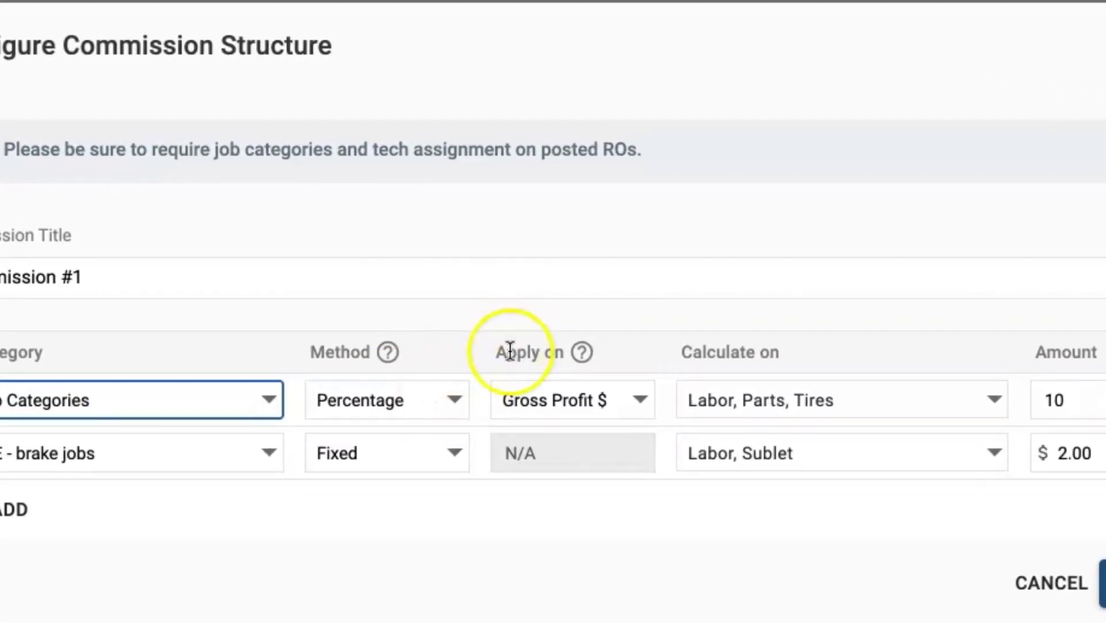
left_click(439, 400)
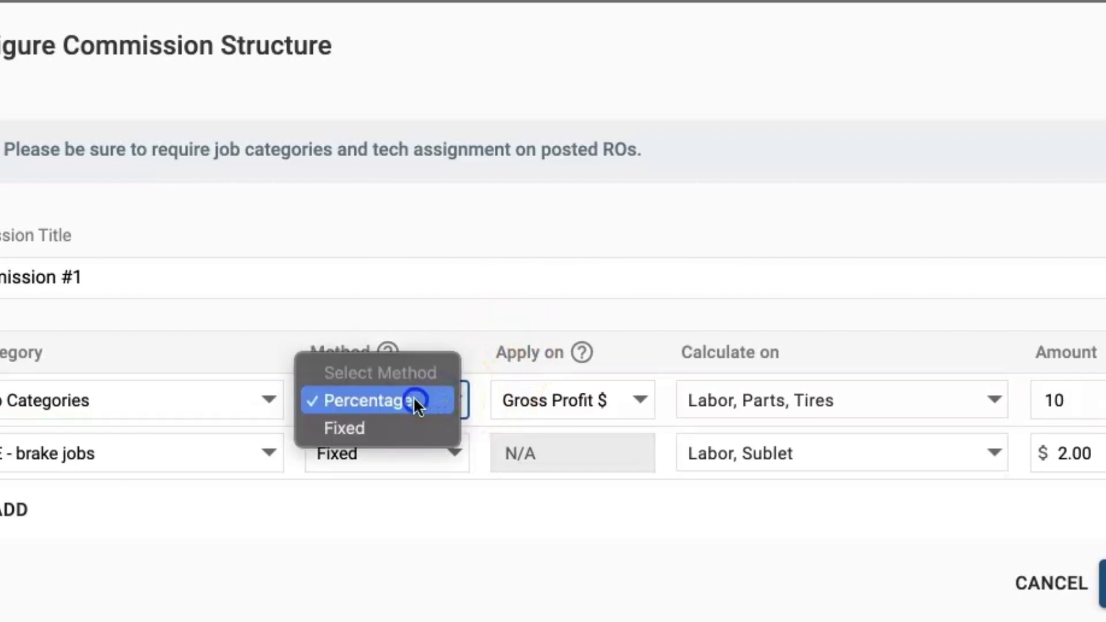
left_click(413, 396)
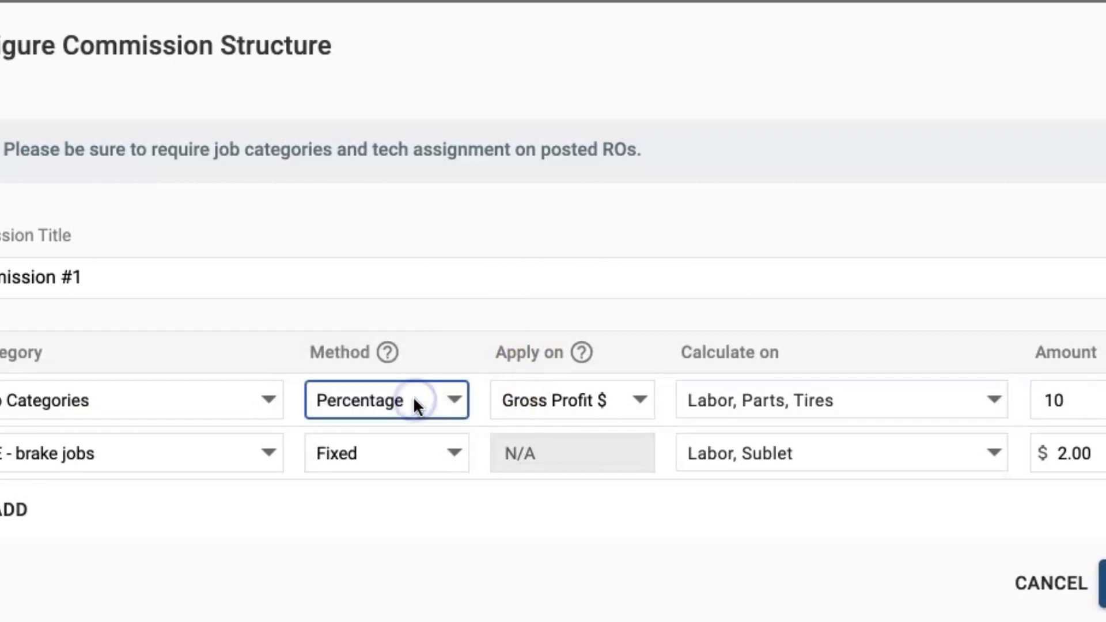
left_click(520, 394)
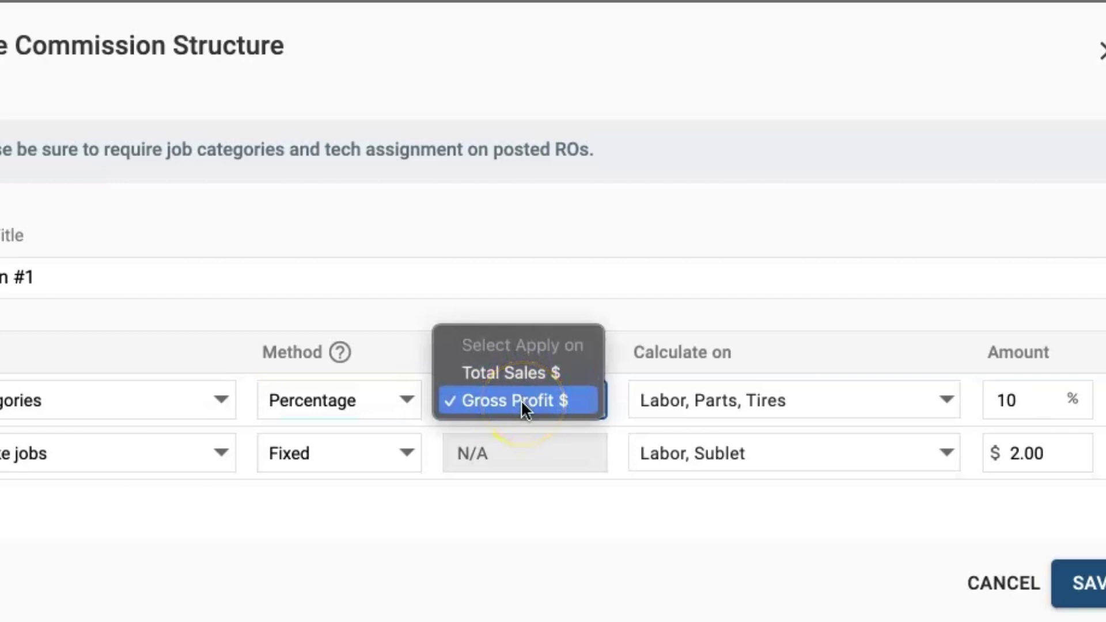
left_click(520, 400)
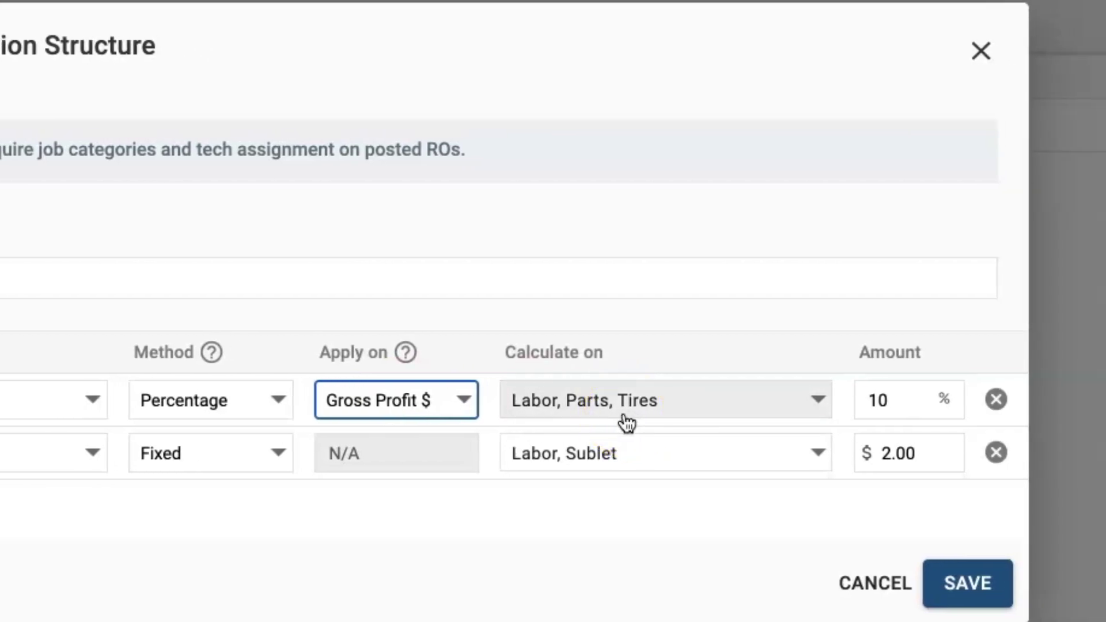
left_click(628, 422)
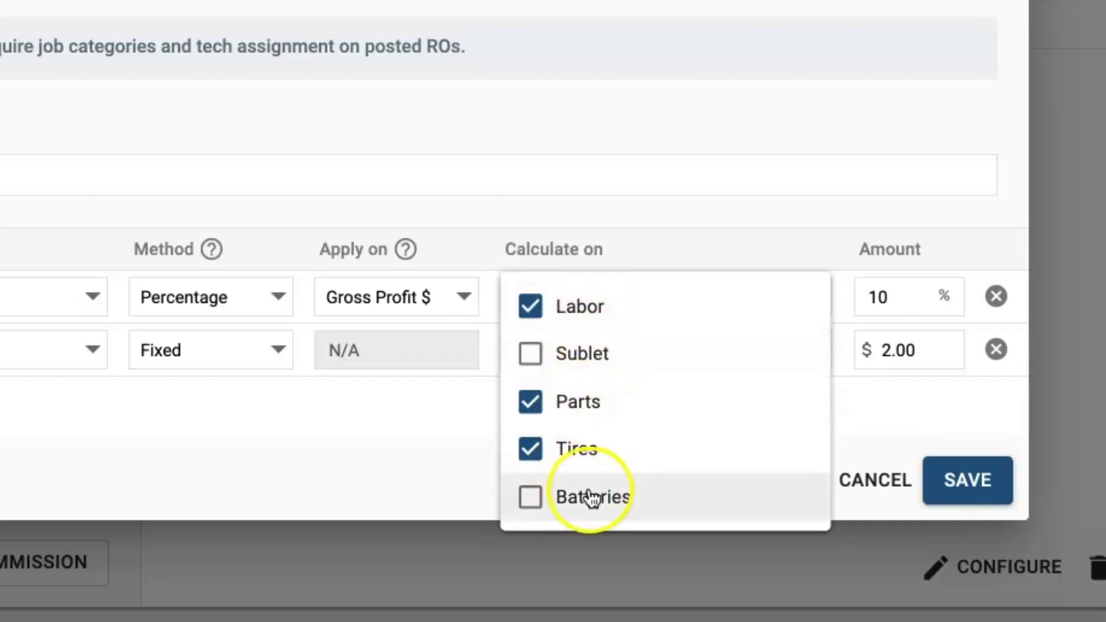
left_click(490, 273)
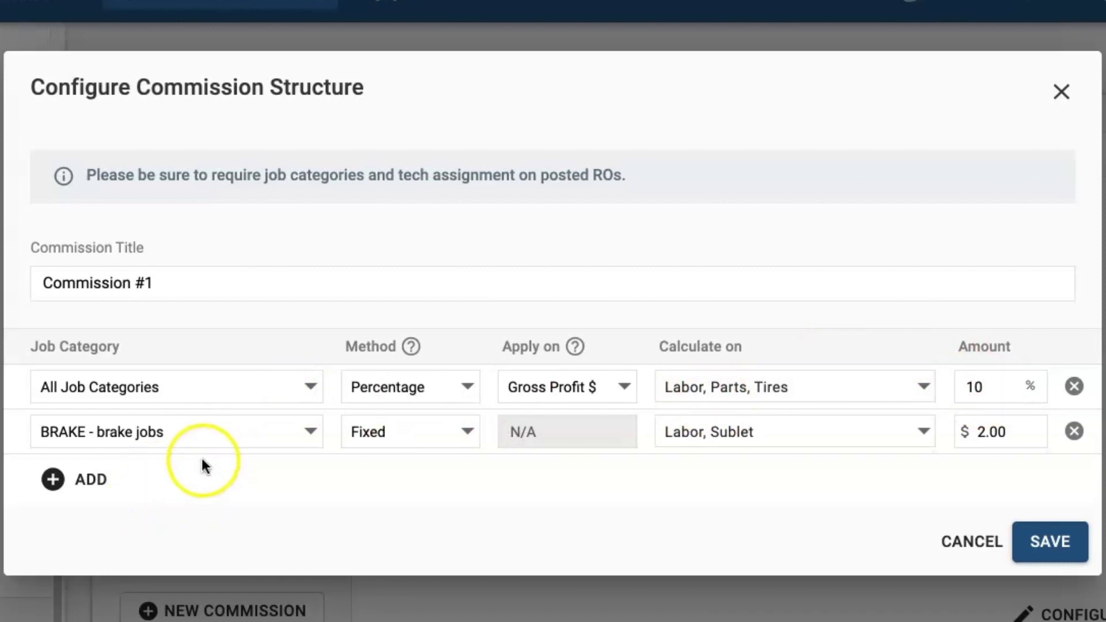
Make the BRAKE brake-jobs $2.00 rule calculate on Labor only, and save Commission #1.
left_click(189, 440)
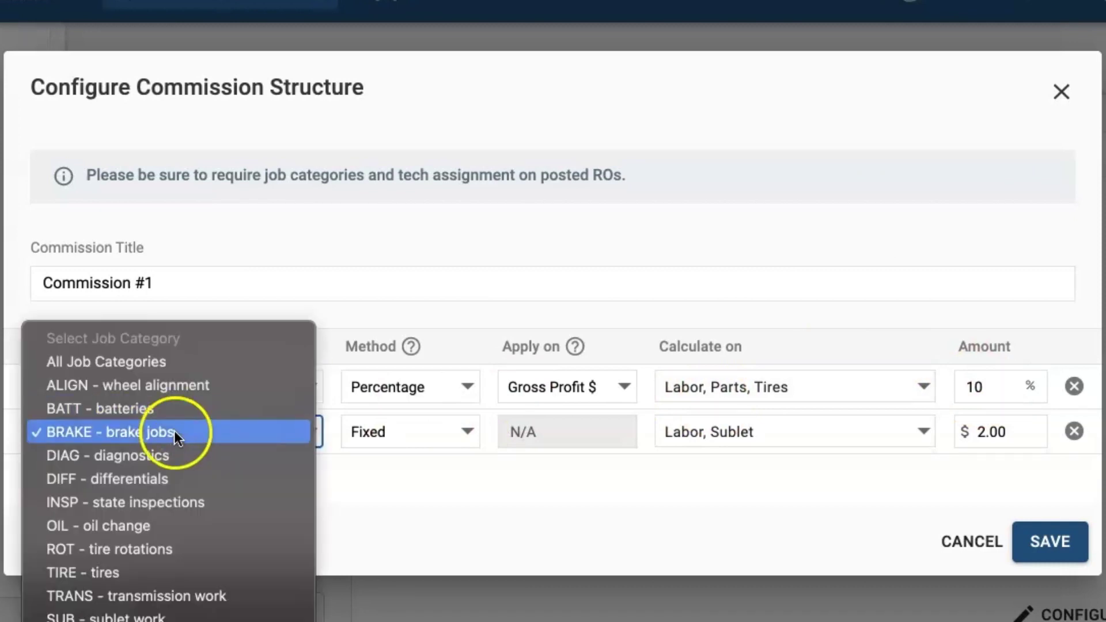
left_click(174, 431)
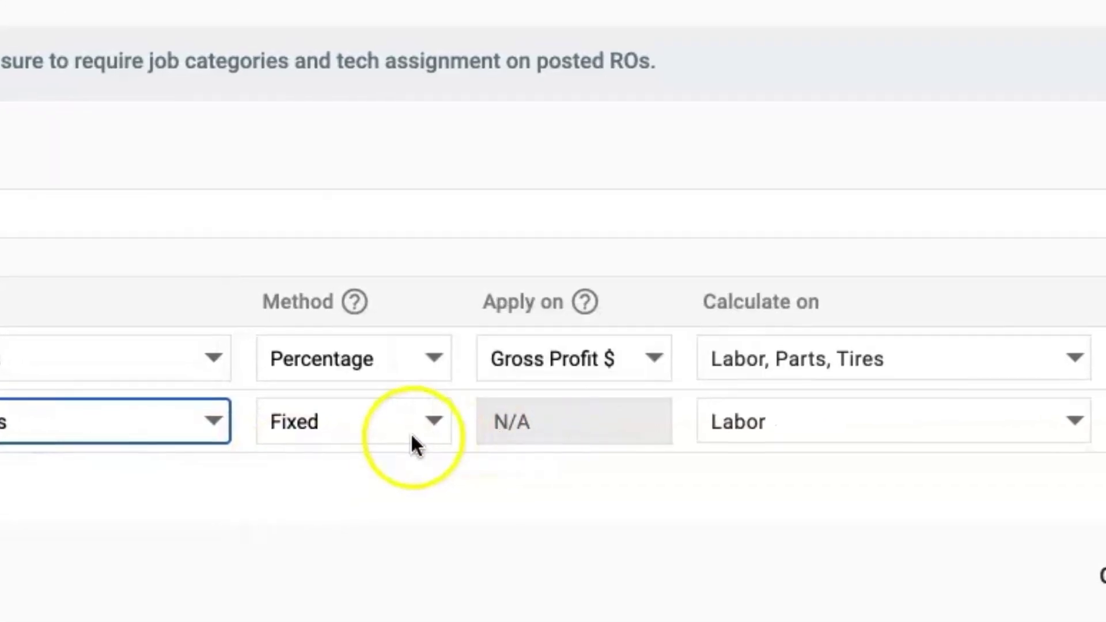
mouse_move(516, 429)
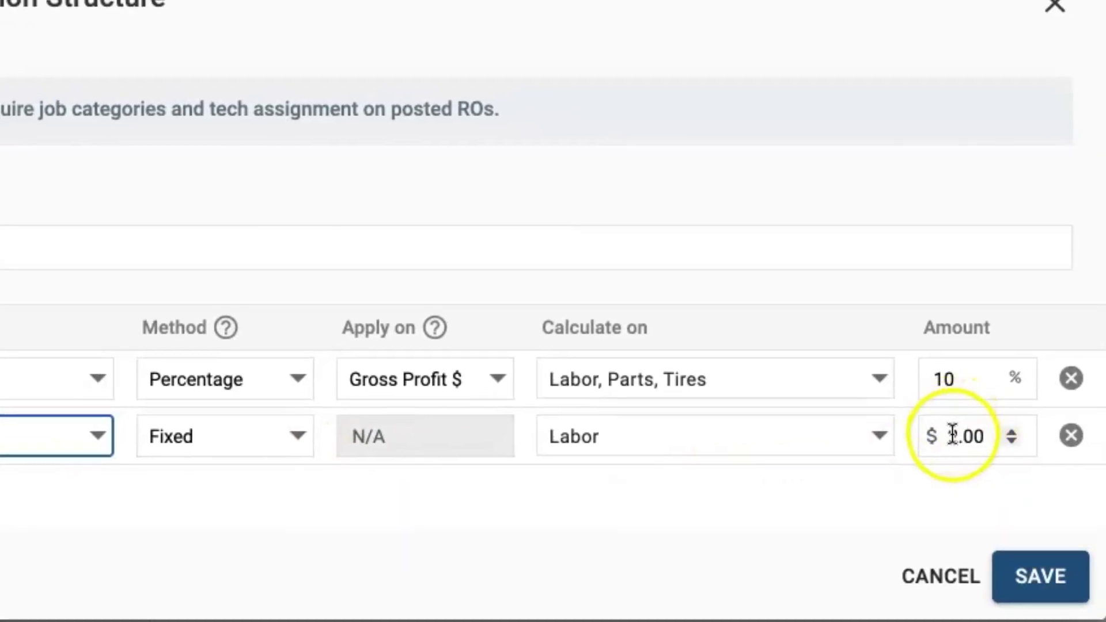
left_click(958, 436)
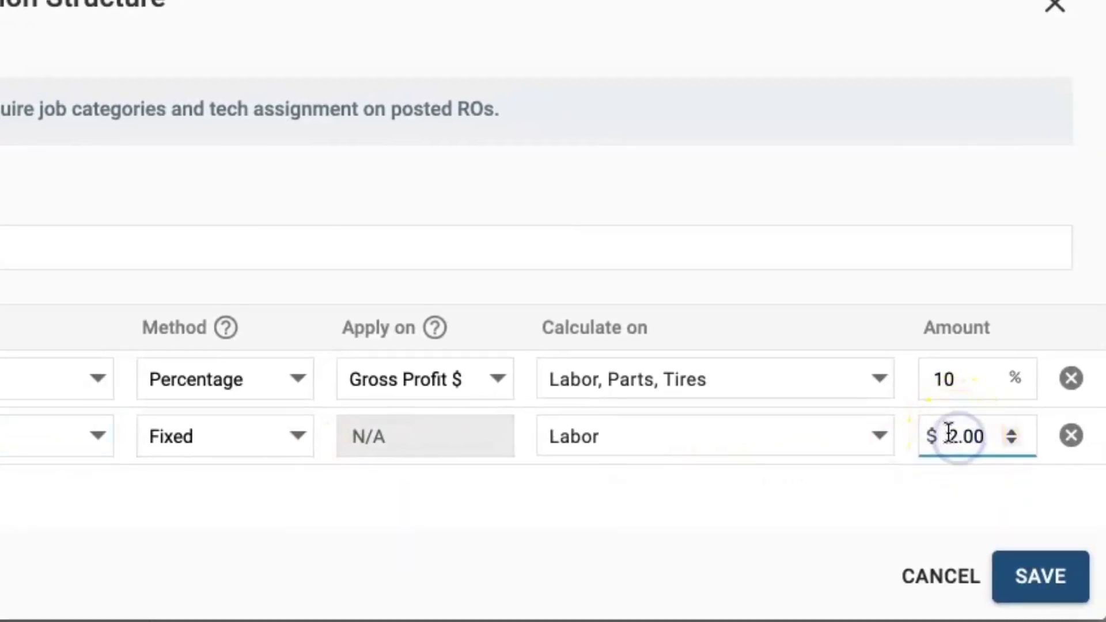
left_click(596, 438)
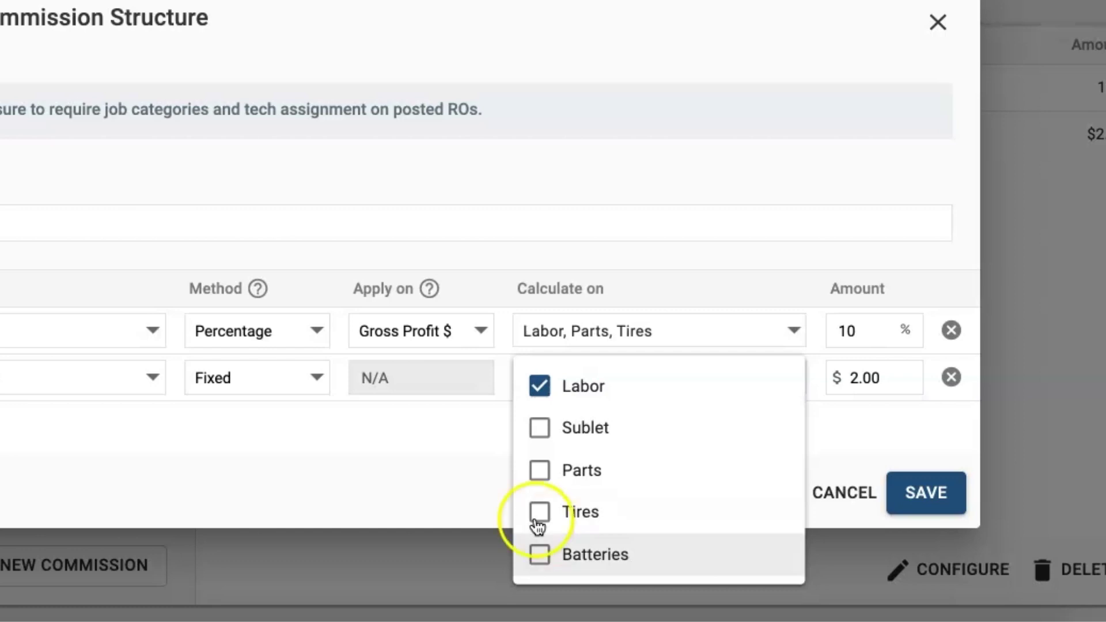
left_click(376, 459)
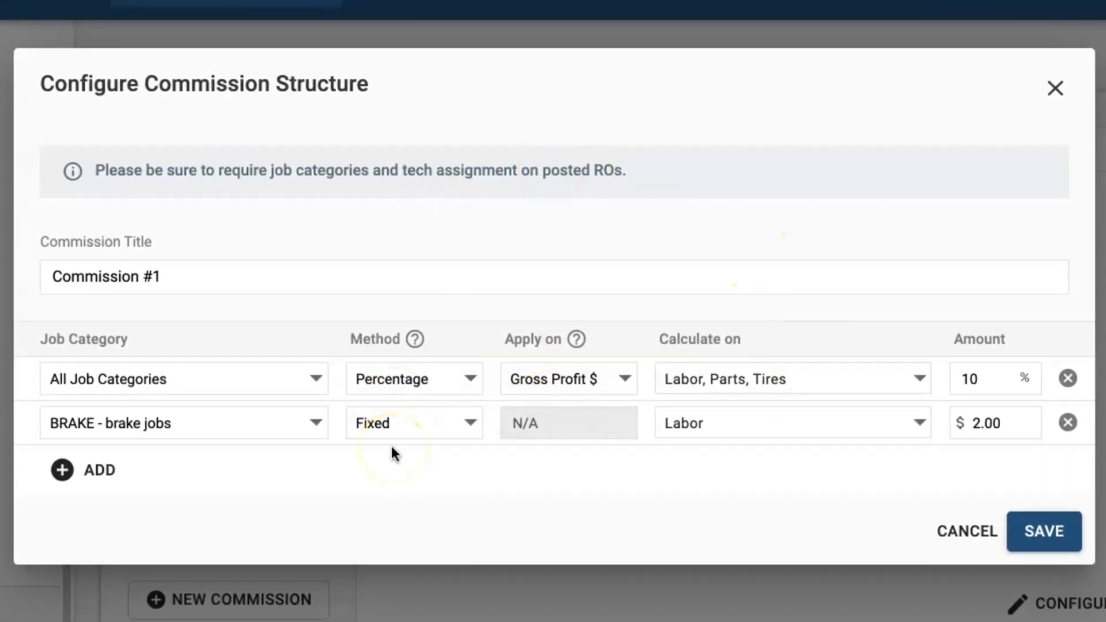
left_click(1045, 533)
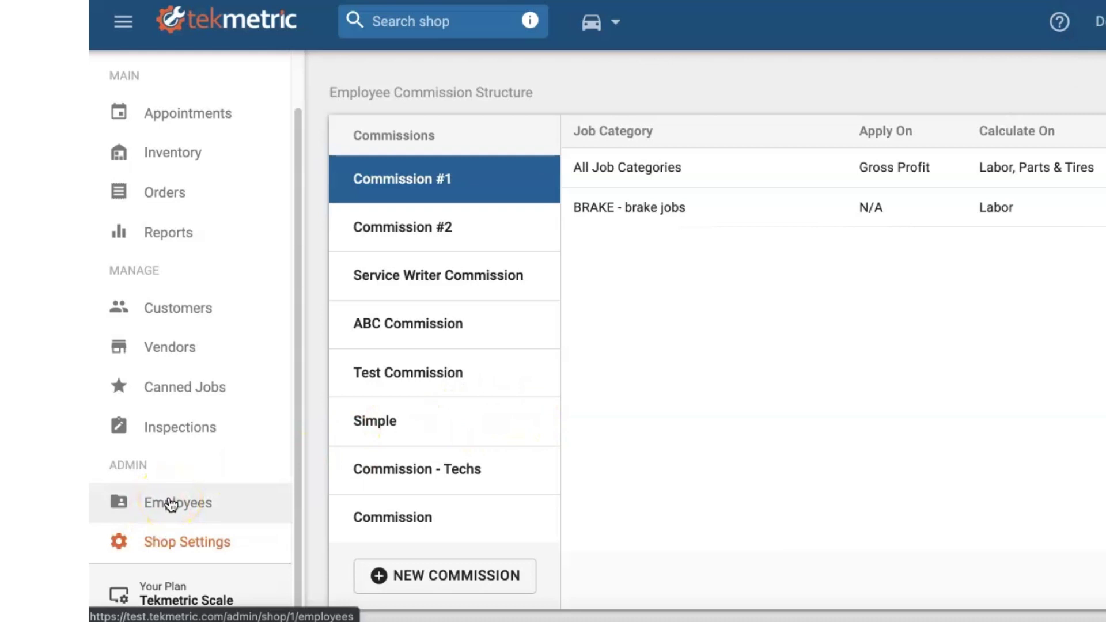
Open the Employees list and the Service Advisor's employee profile.
left_click(171, 505)
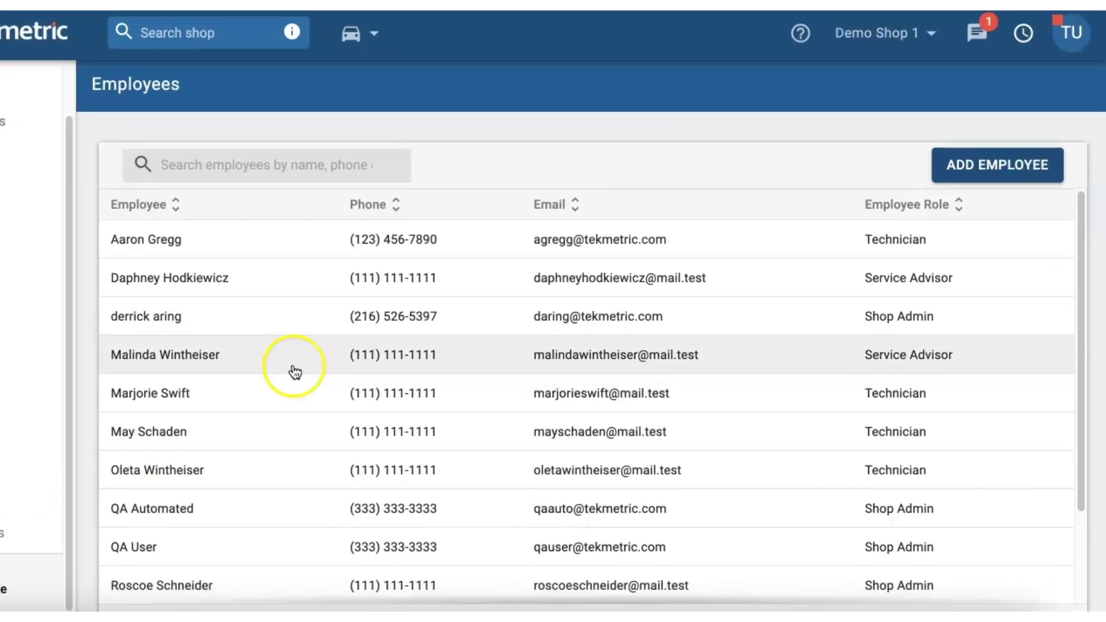
left_click(377, 363)
Edit the Service Advisor's role and salary, choosing Commission #1 as her commission structure.
scroll(262, 372, "down", 3)
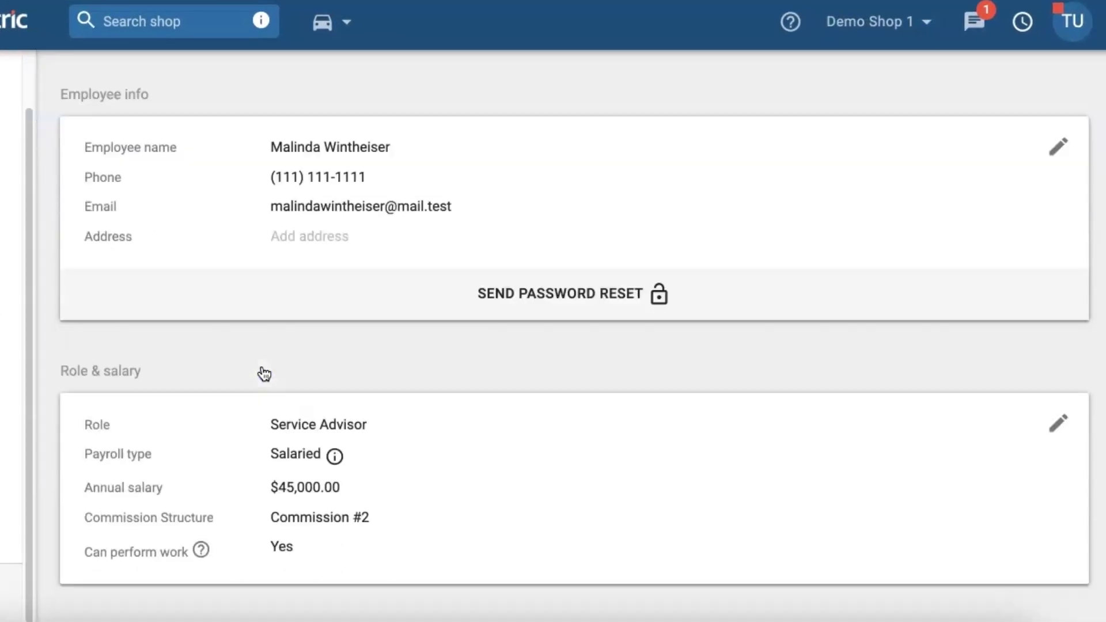
left_click(1057, 365)
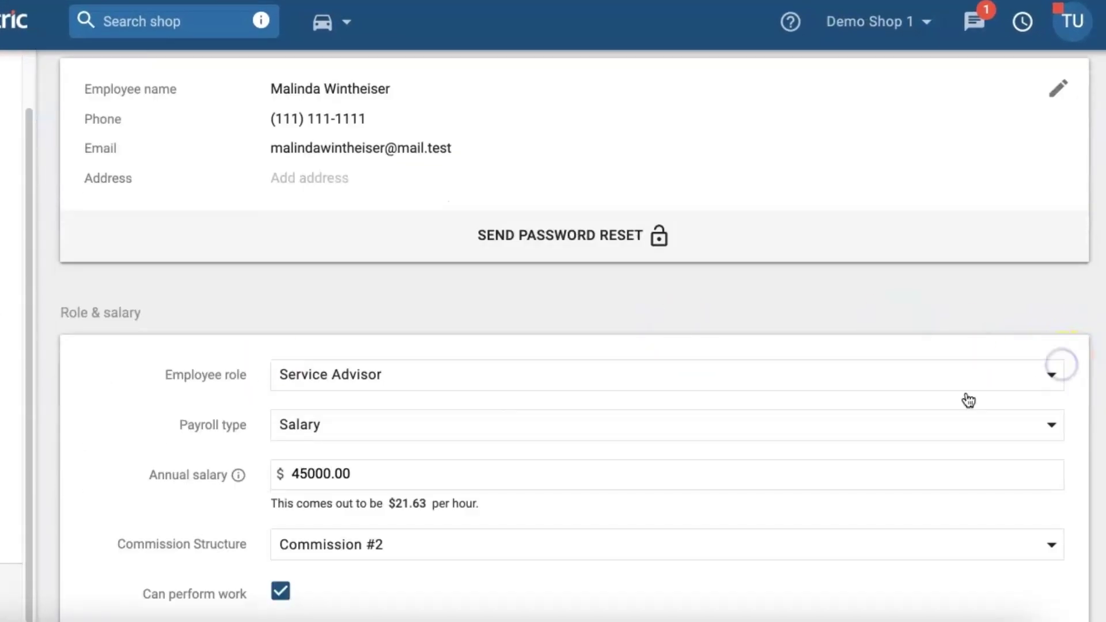
scroll(869, 425, "down", 2)
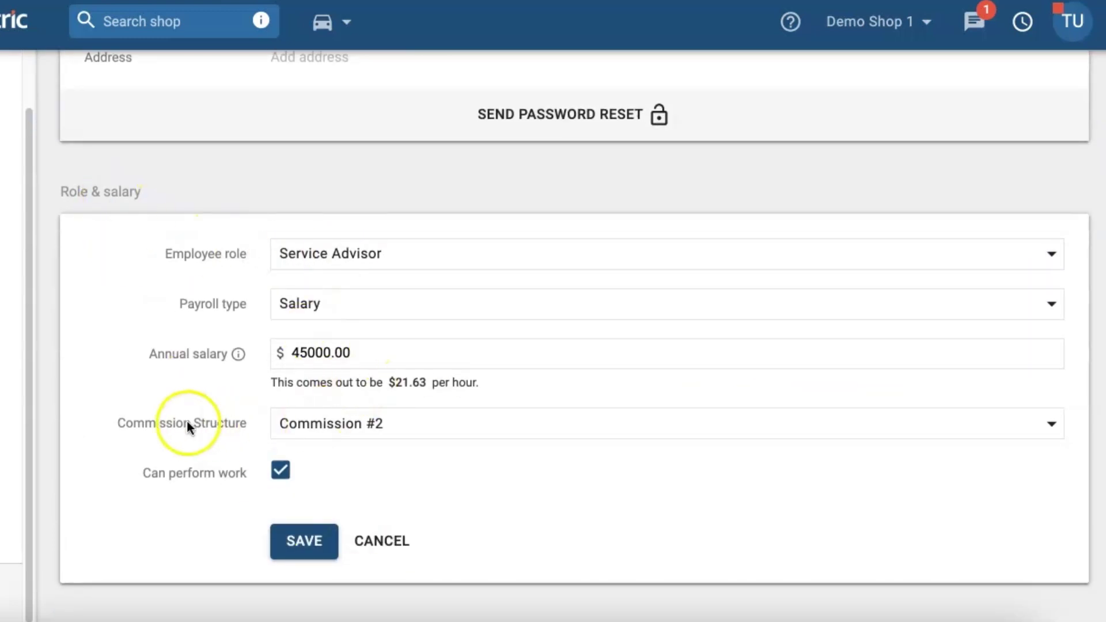
left_click(306, 423)
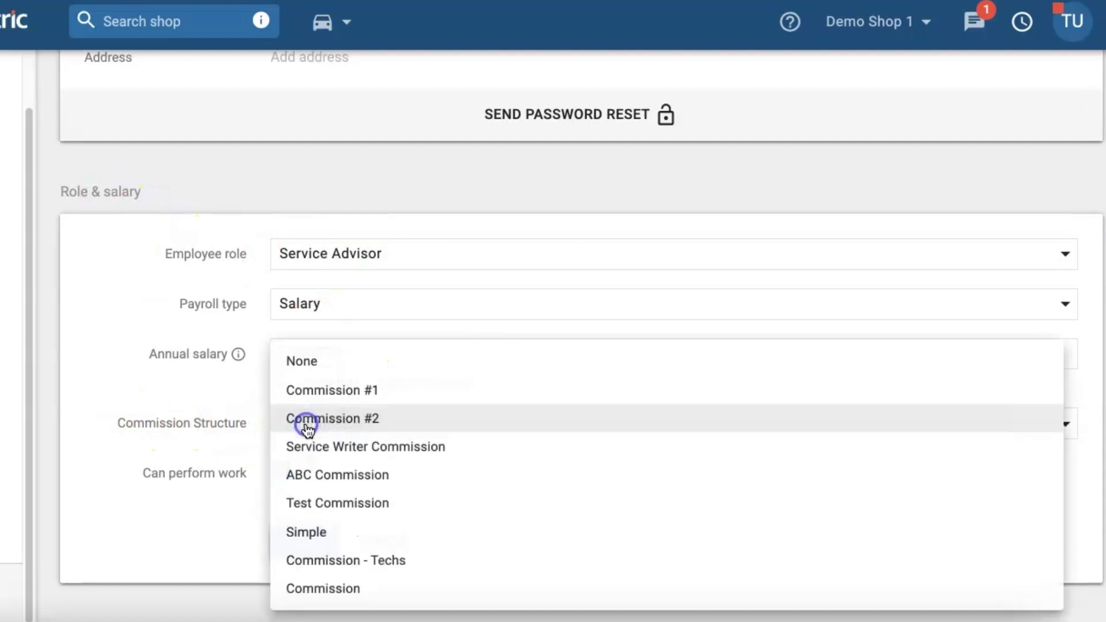
left_click(319, 397)
Save the profile with Commission #1 and the $45,000.00 annual salary.
scroll(323, 439, "down", 1)
scroll(326, 441, "down", 1)
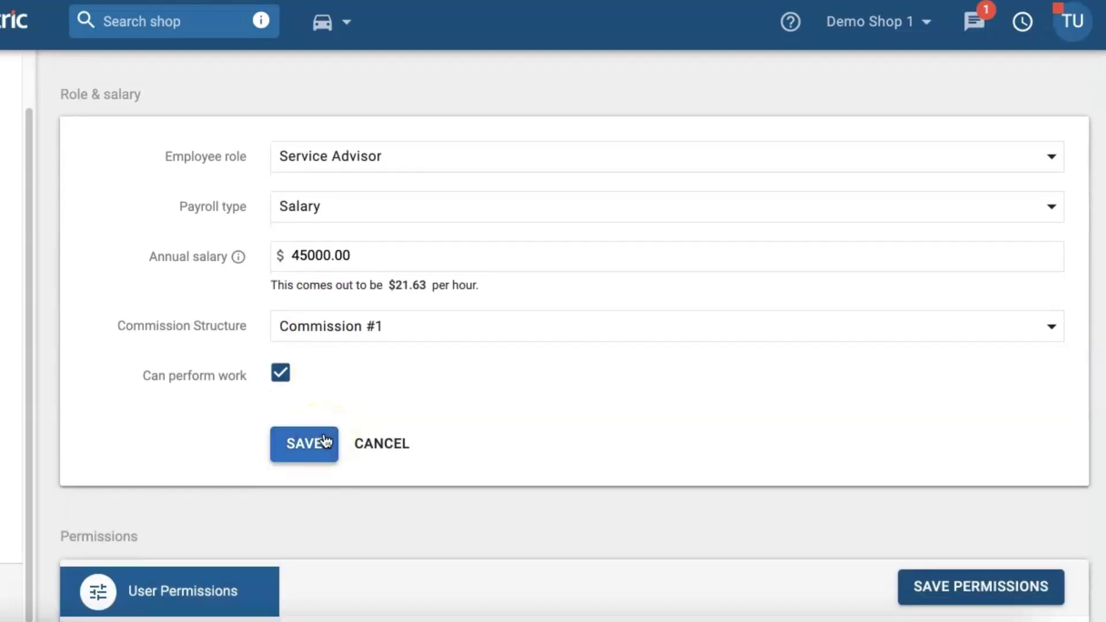
left_click(309, 449)
left_click(309, 412)
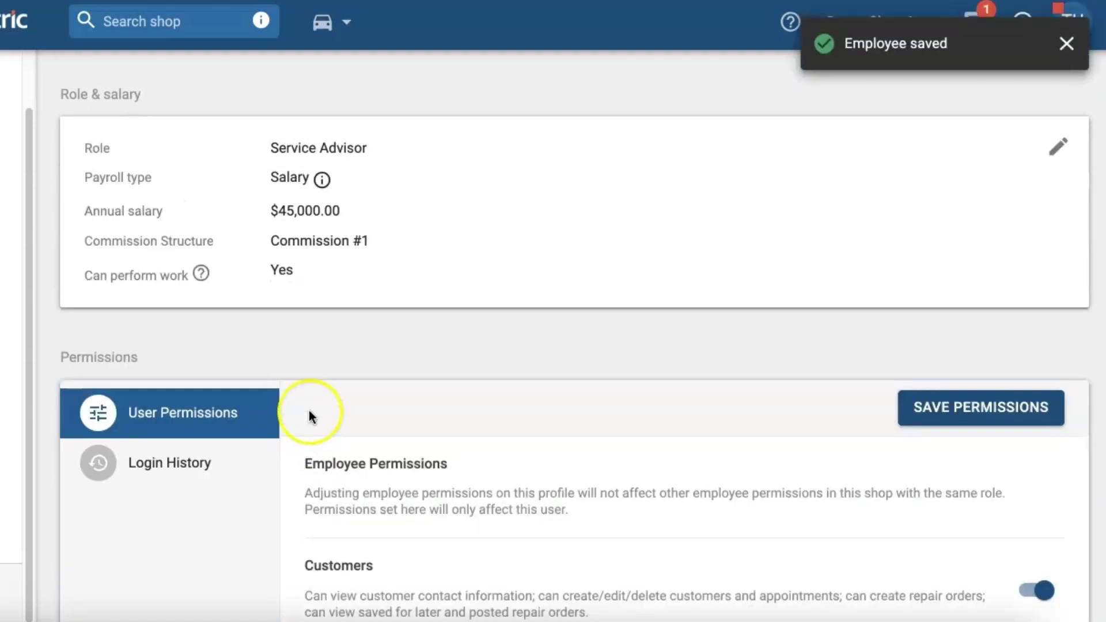
scroll(313, 380, "up", 5)
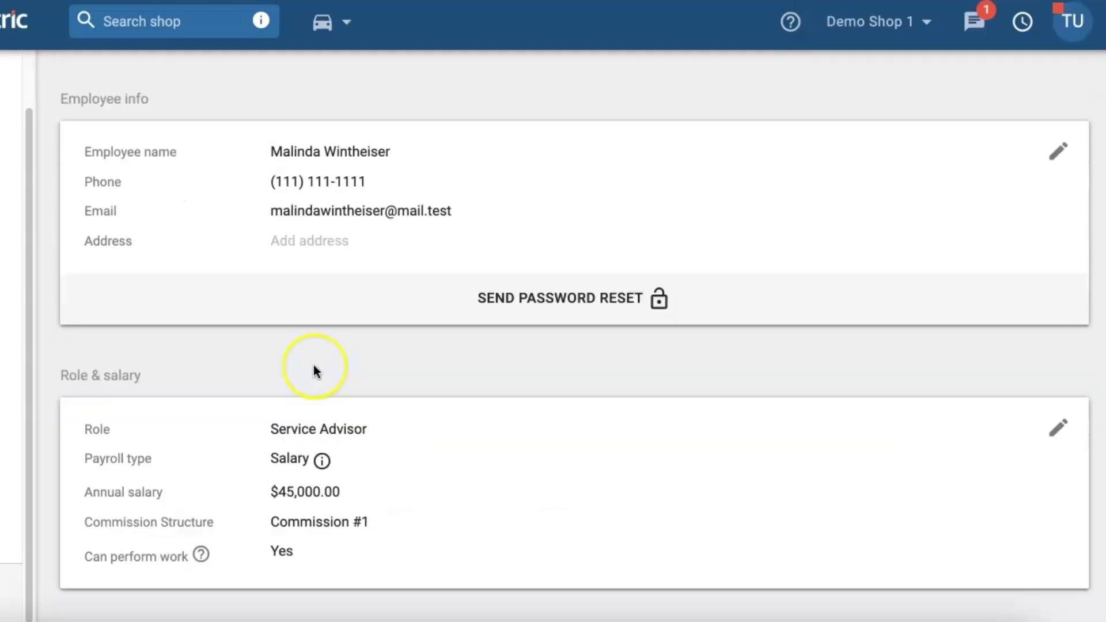
scroll(313, 364, "down", 3)
scroll(314, 365, "up", 4)
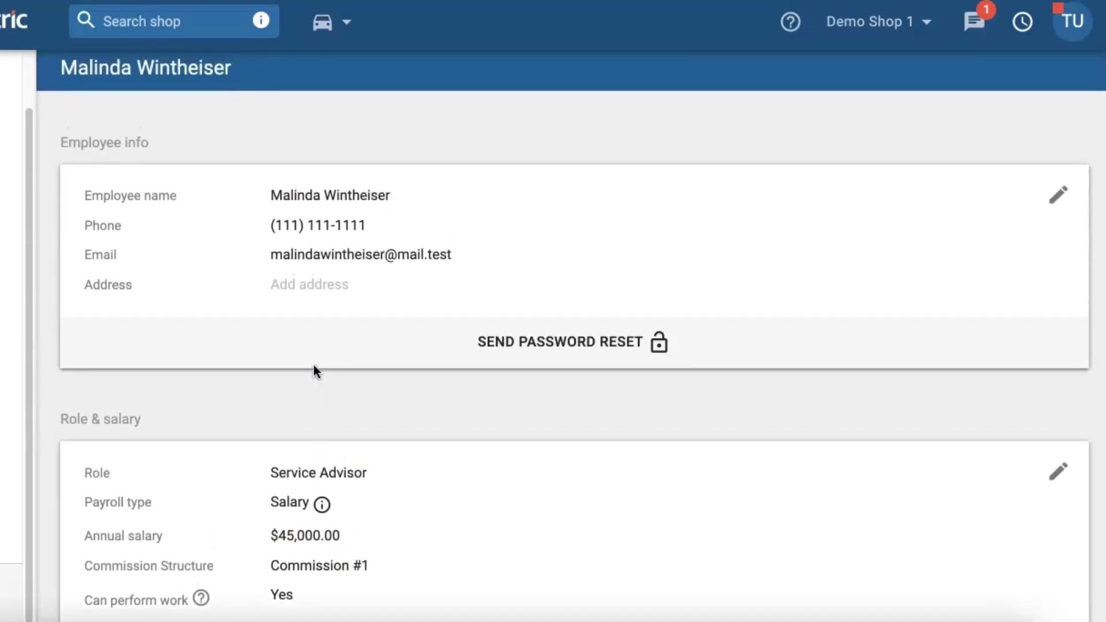
left_click(305, 401)
scroll(298, 423, "down", 1)
left_click(182, 387)
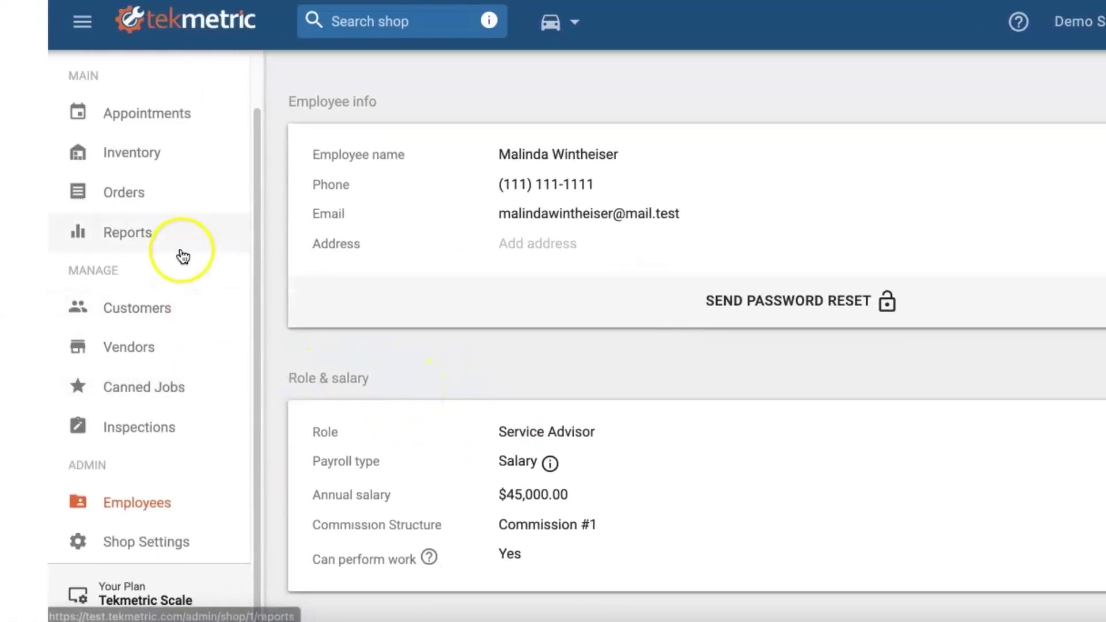
Open the Employee Commissions report set to Last week (Aug 1–7, 2021) and pick the first employee.
left_click(180, 252)
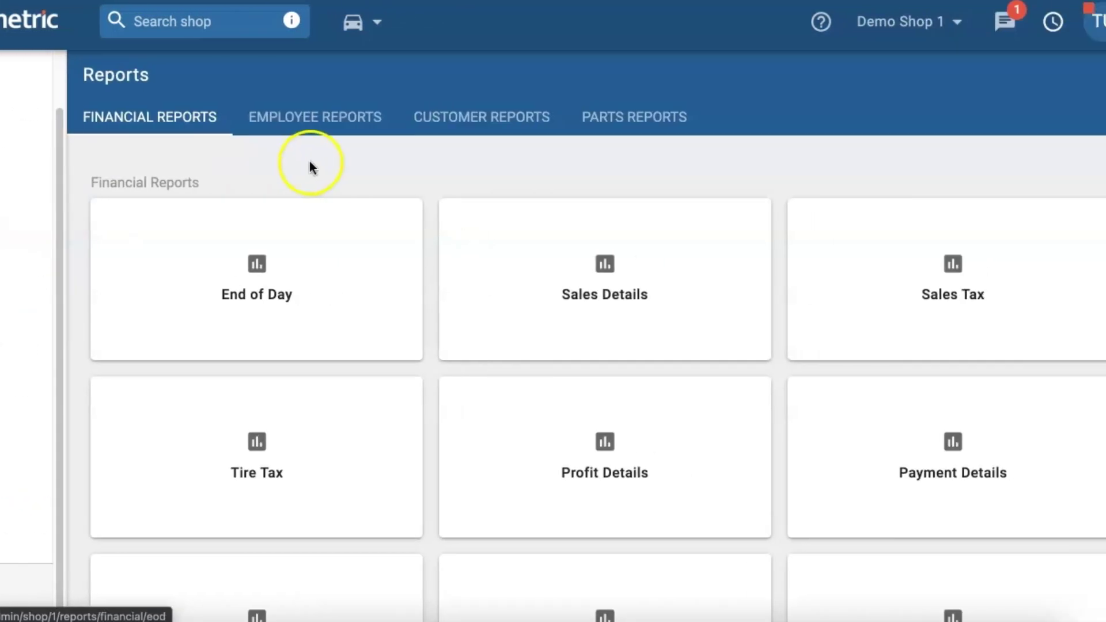
left_click(332, 123)
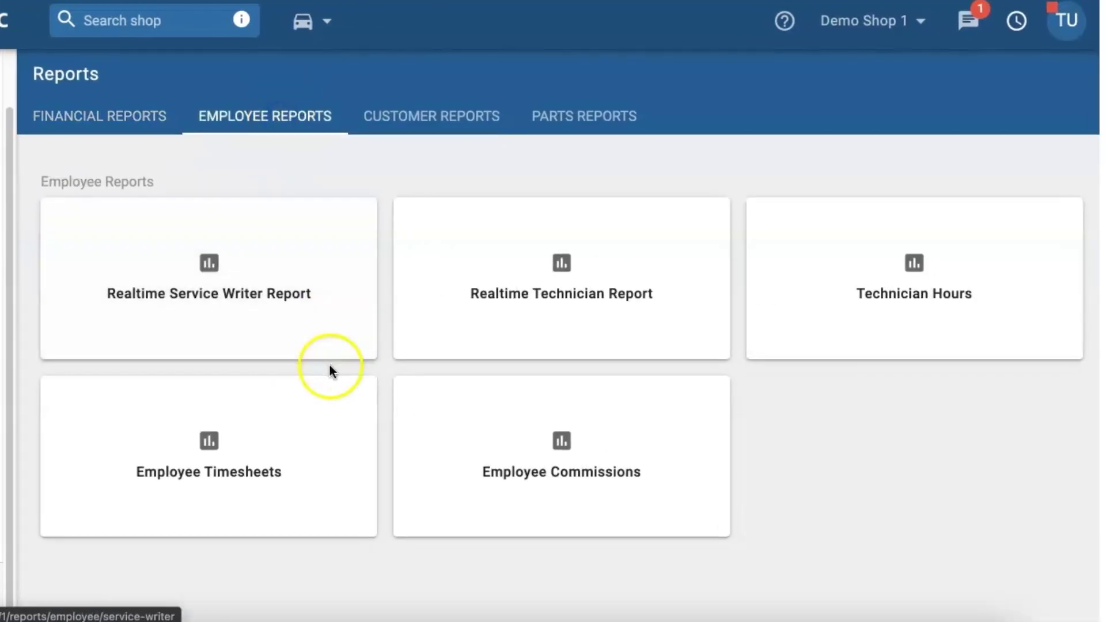
left_click(502, 442)
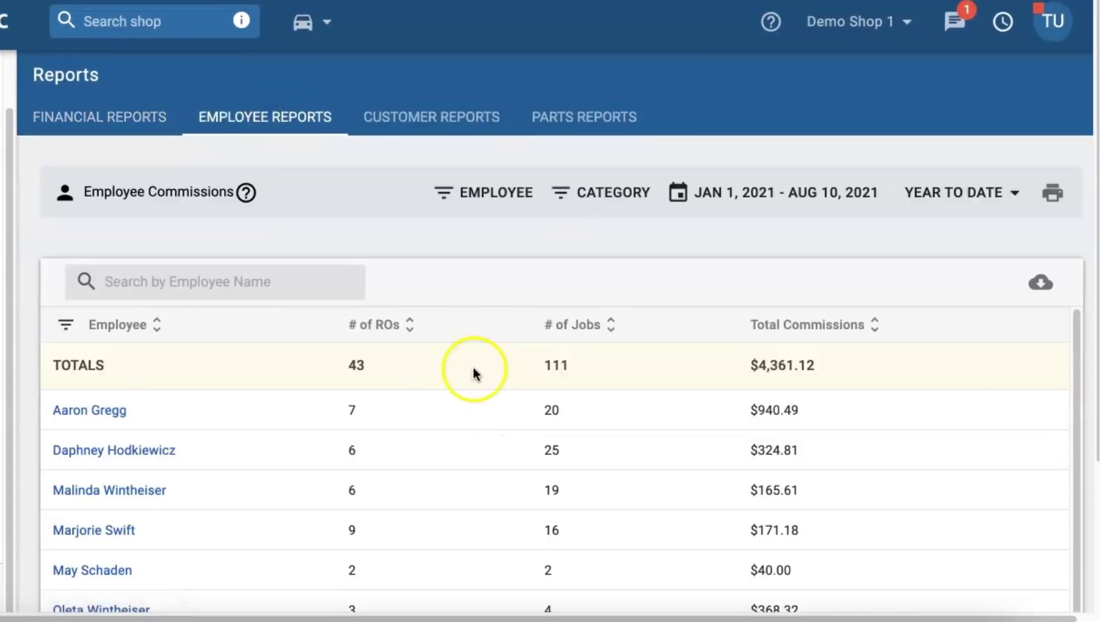
scroll(474, 375, "down", 1)
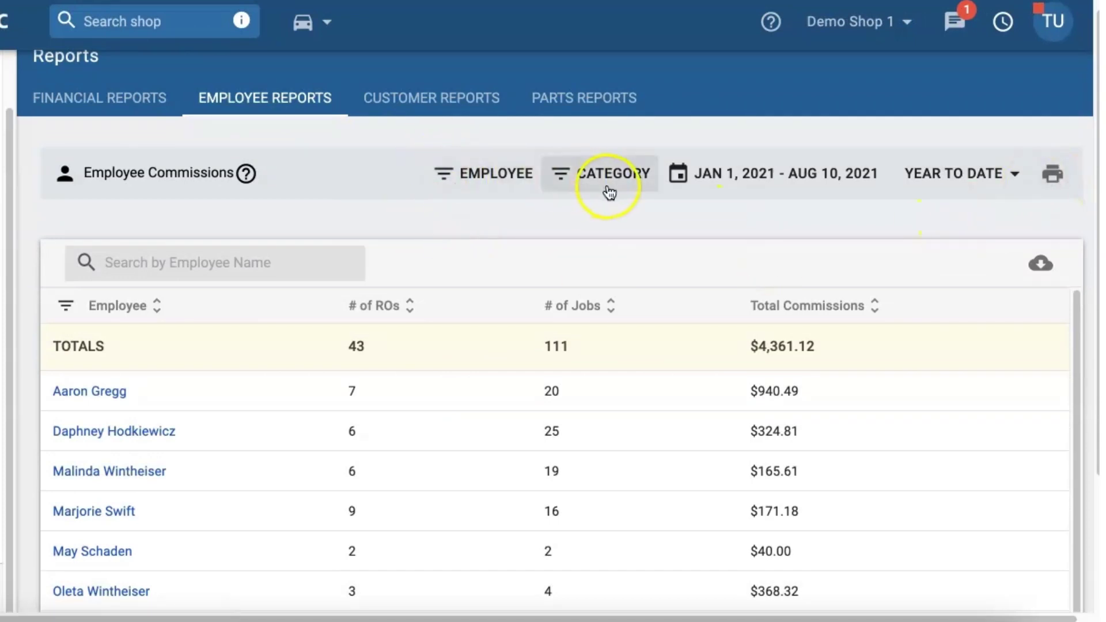
left_click(958, 180)
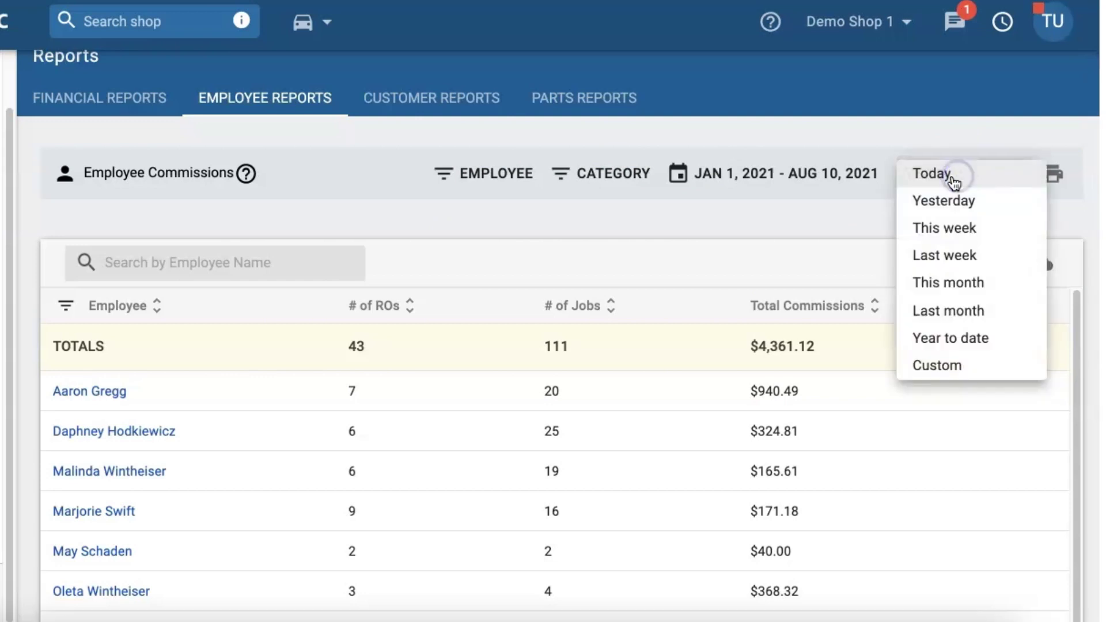
left_click(941, 260)
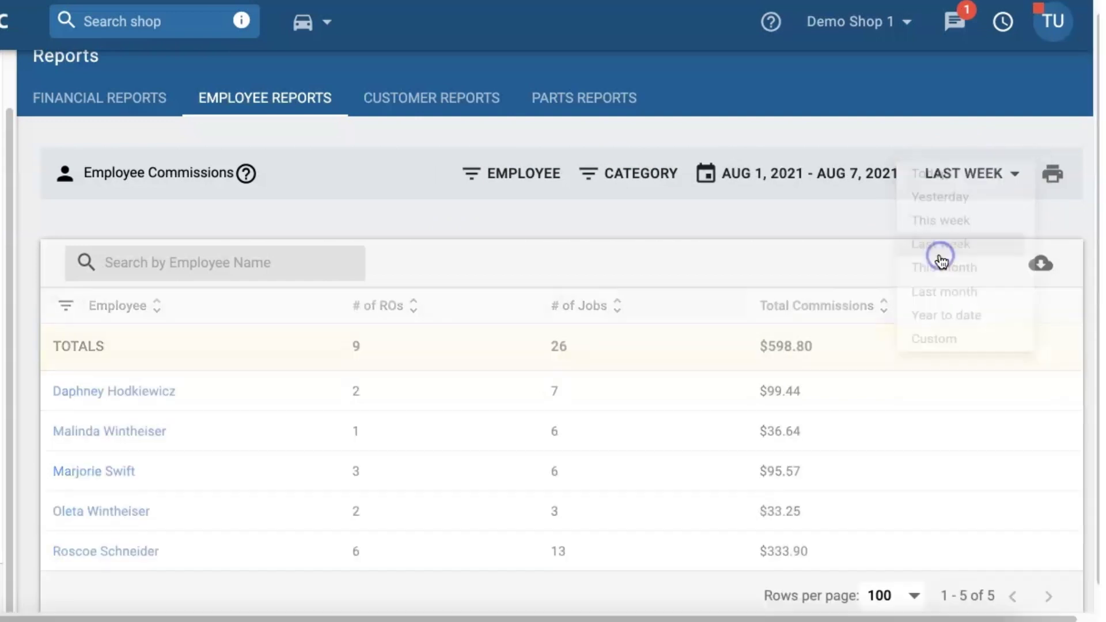
scroll(748, 303, "down", 1)
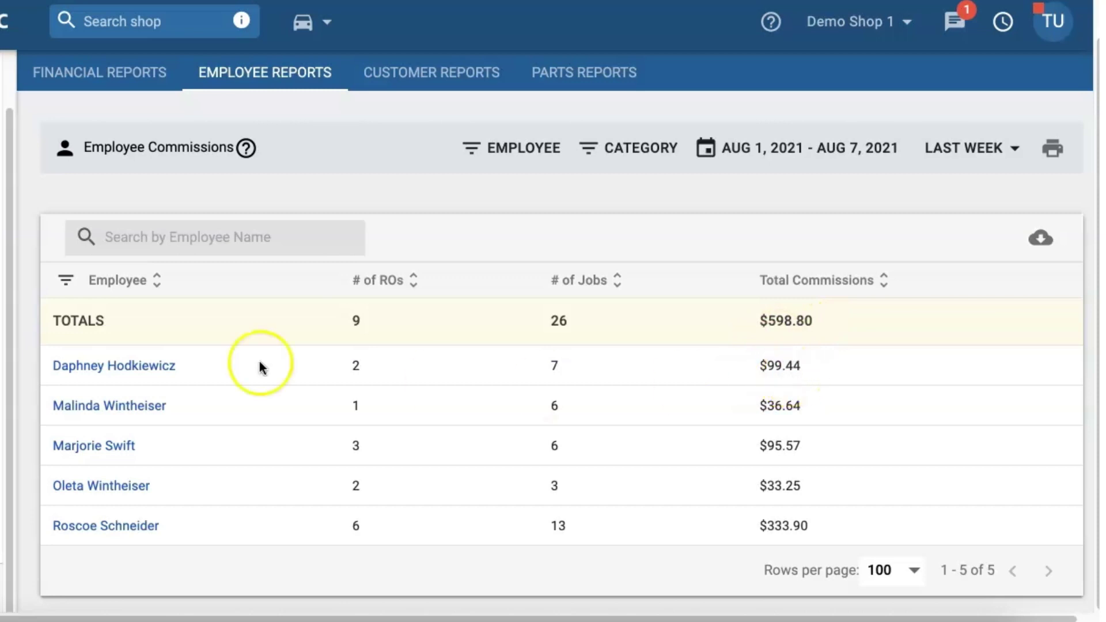
left_click(150, 372)
Scroll through the per-RO table: 7 jobs on two ROs, $928.35 labor, $916.24 parts.
scroll(389, 314, "down", 1)
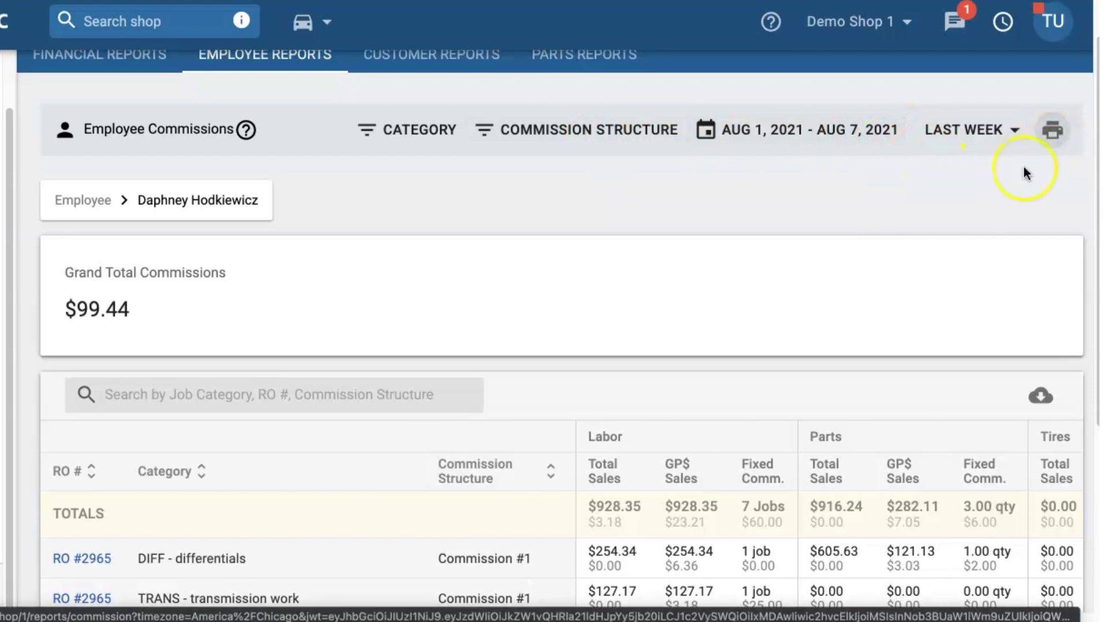
scroll(694, 281, "down", 3)
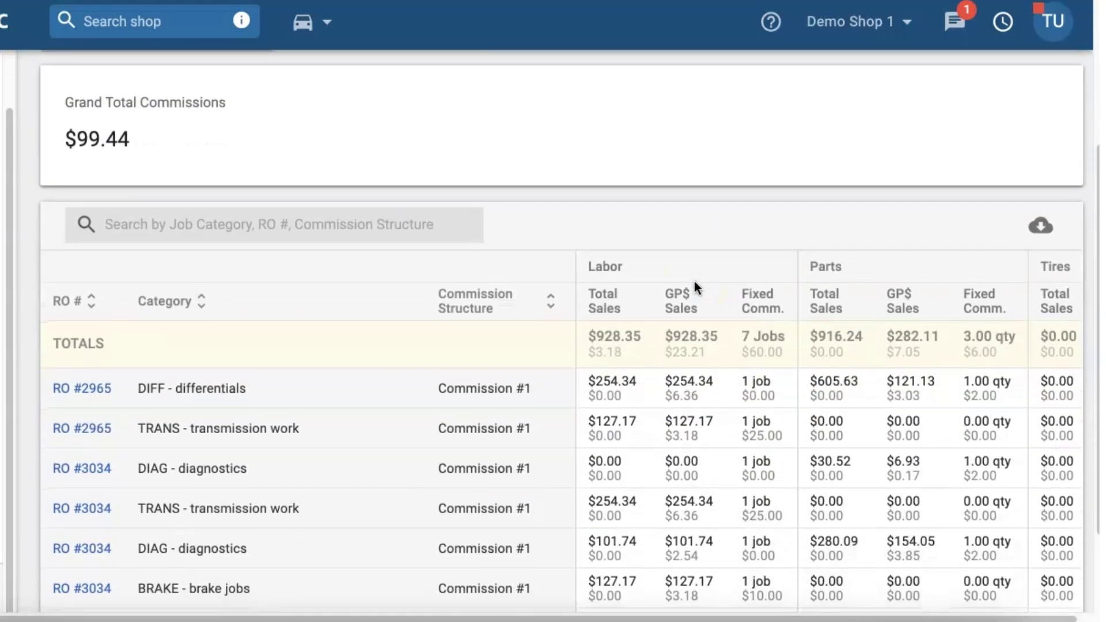
scroll(694, 281, "down", 2)
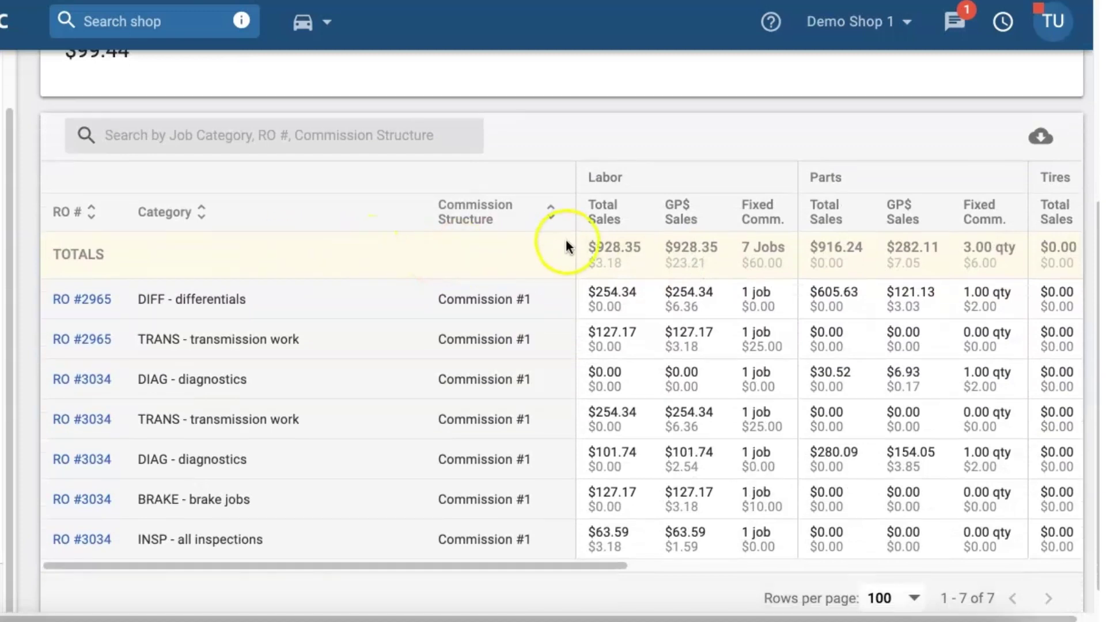
scroll(717, 253, "right", 3)
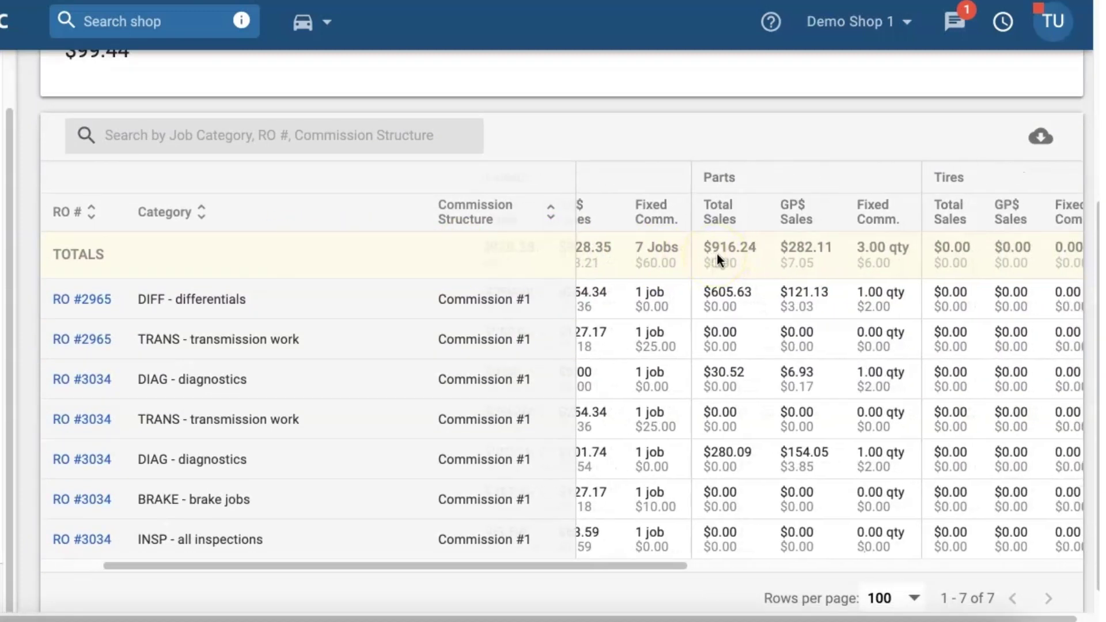
scroll(717, 252, "up", 6)
scroll(845, 348, "down", 6)
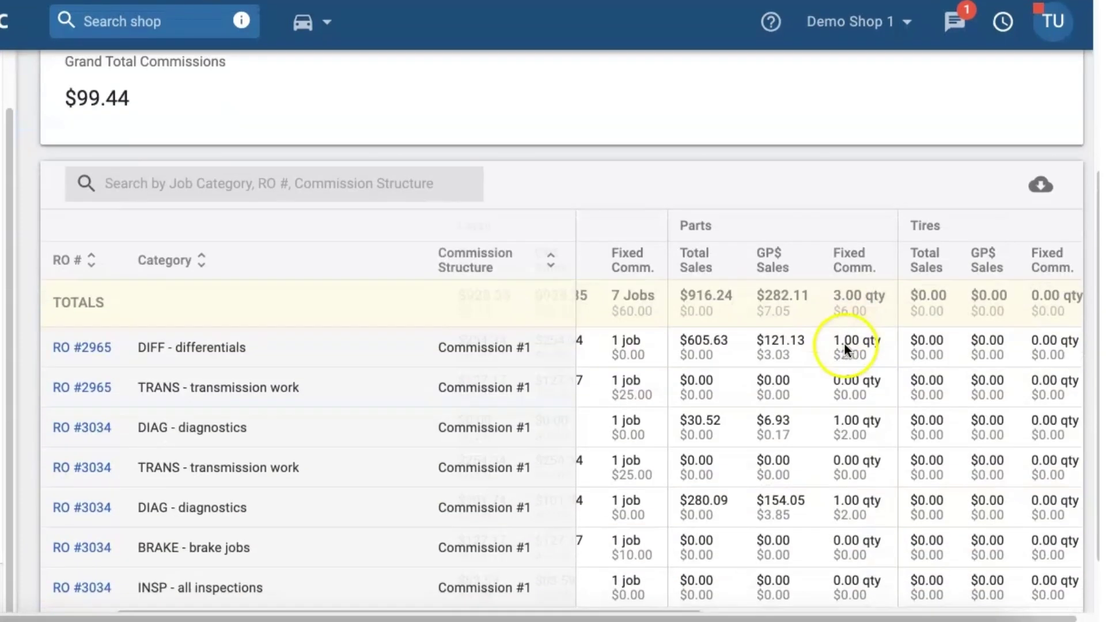
scroll(690, 501, "left", 3)
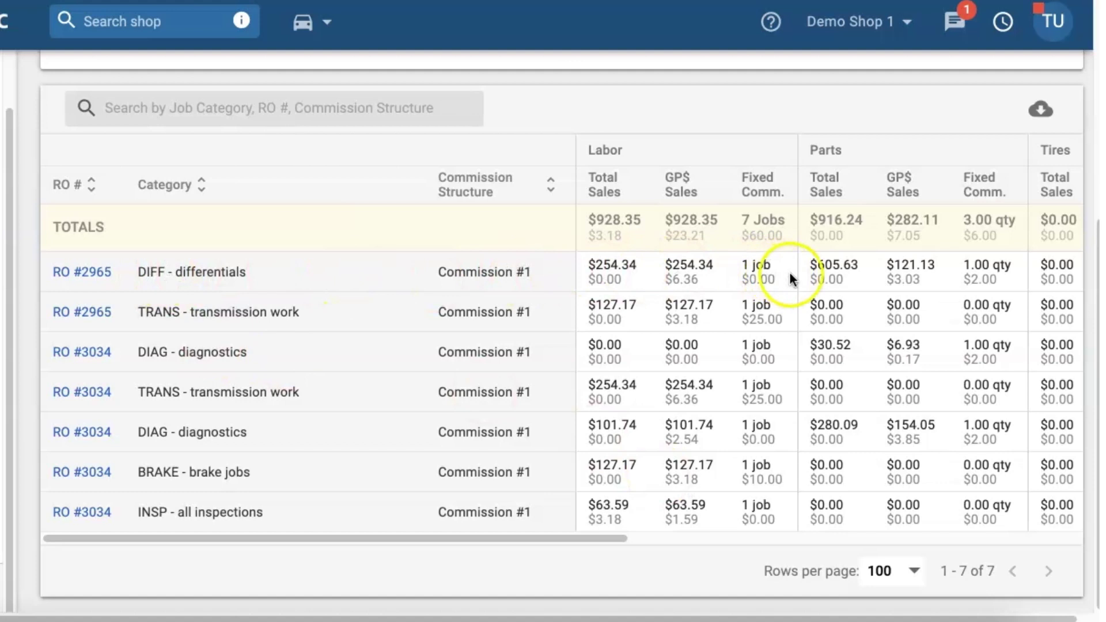
mouse_move(143, 278)
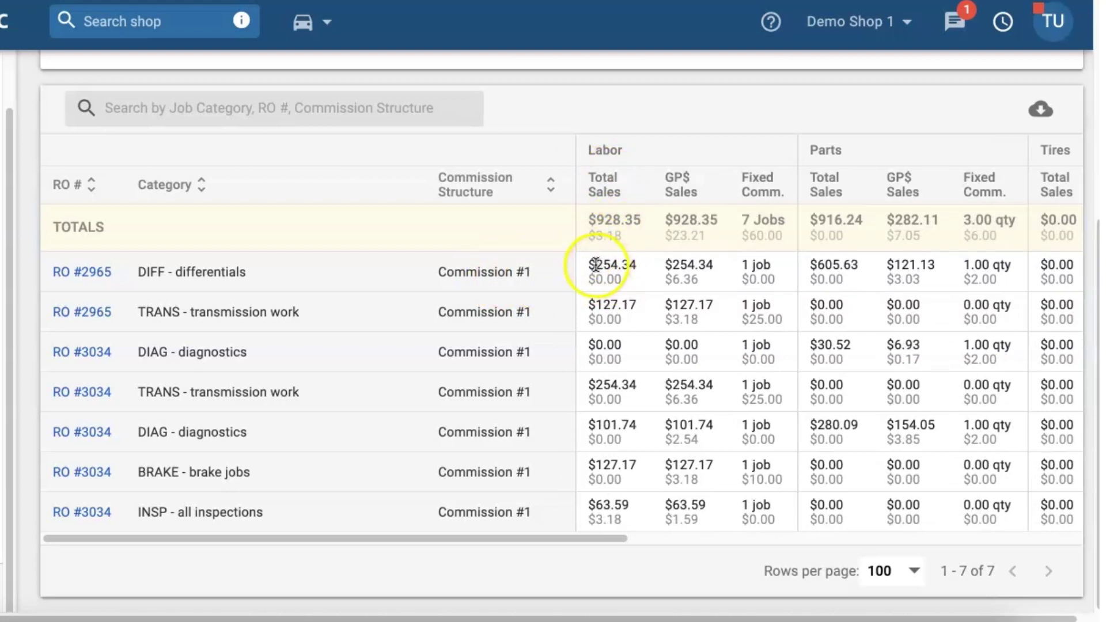
left_click_drag(597, 265, 601, 265)
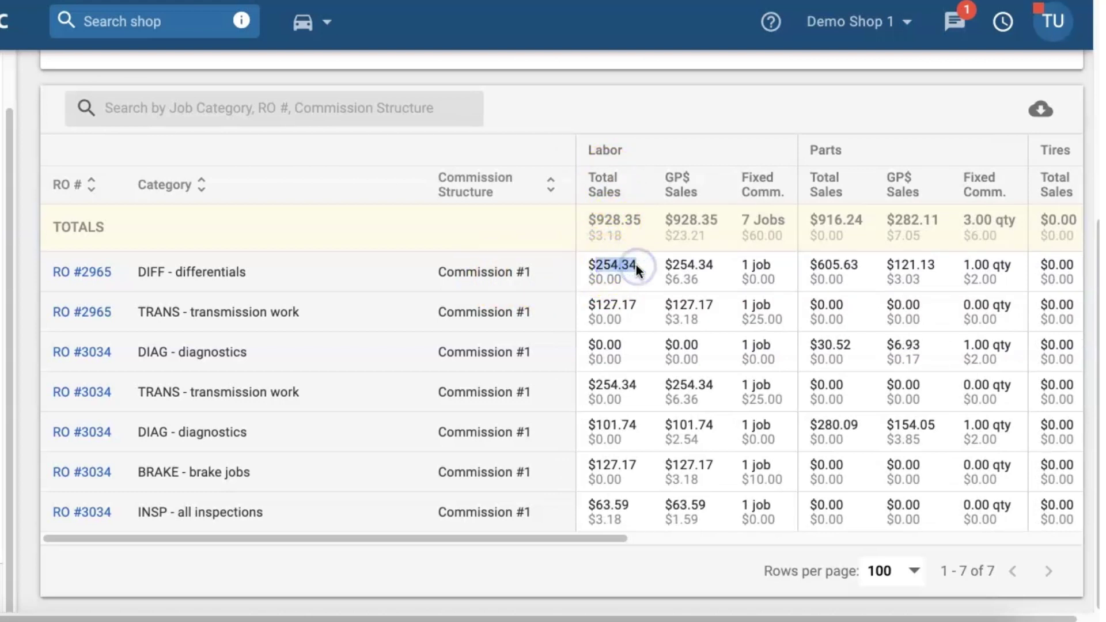
left_click(620, 281)
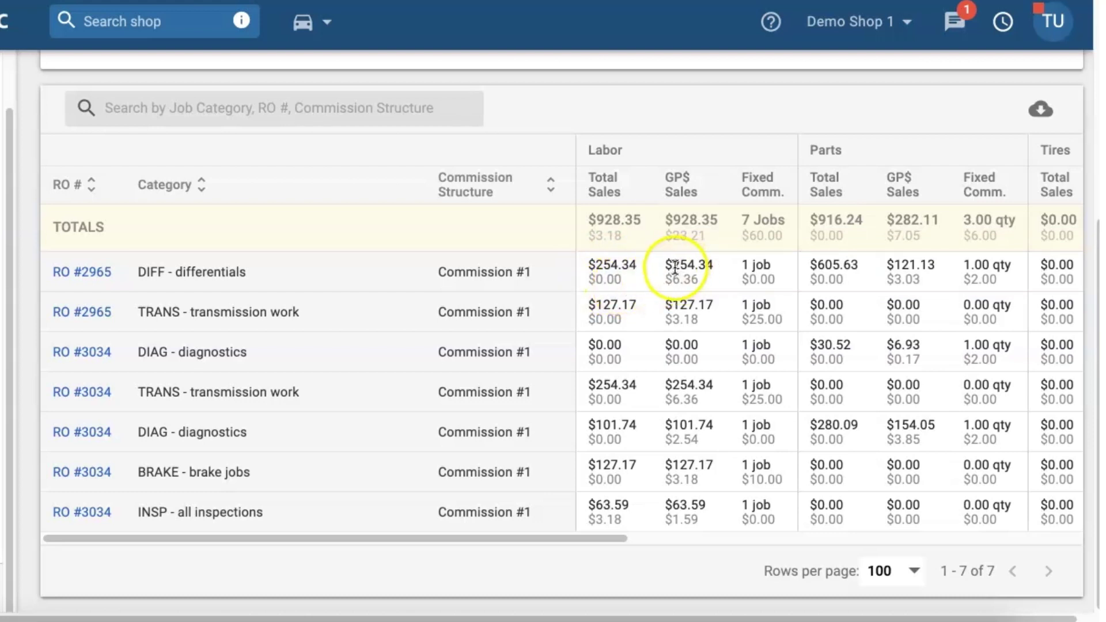
left_click_drag(674, 266, 715, 270)
left_click_drag(673, 278, 704, 281)
scroll(684, 276, "right", 2)
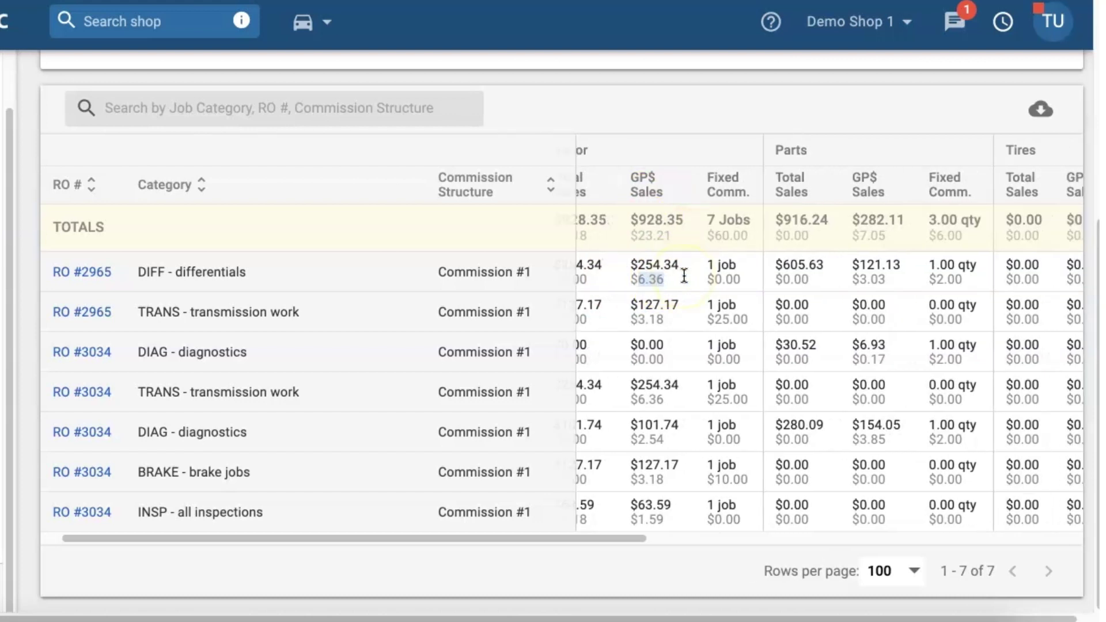
scroll(724, 276, "right", 1)
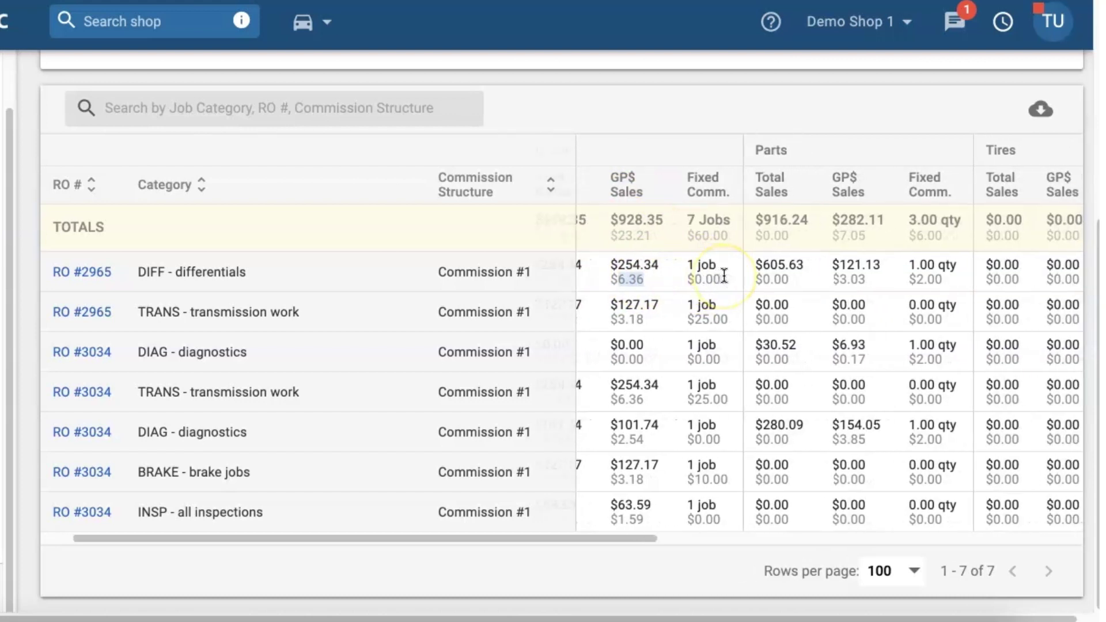
scroll(724, 275, "right", 3)
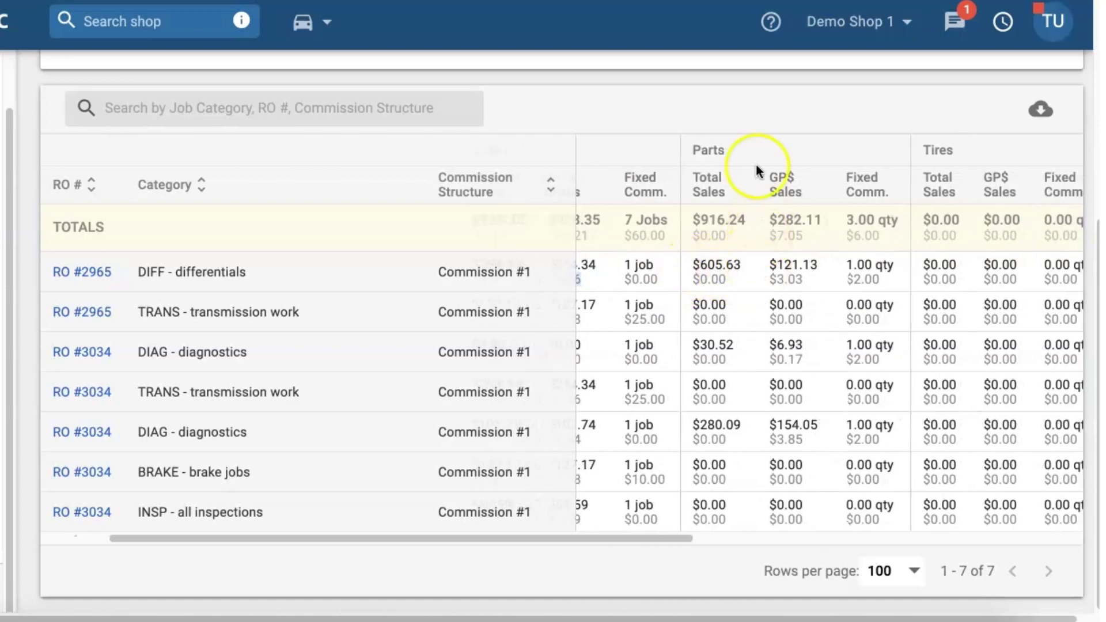
scroll(759, 276, "right", 12)
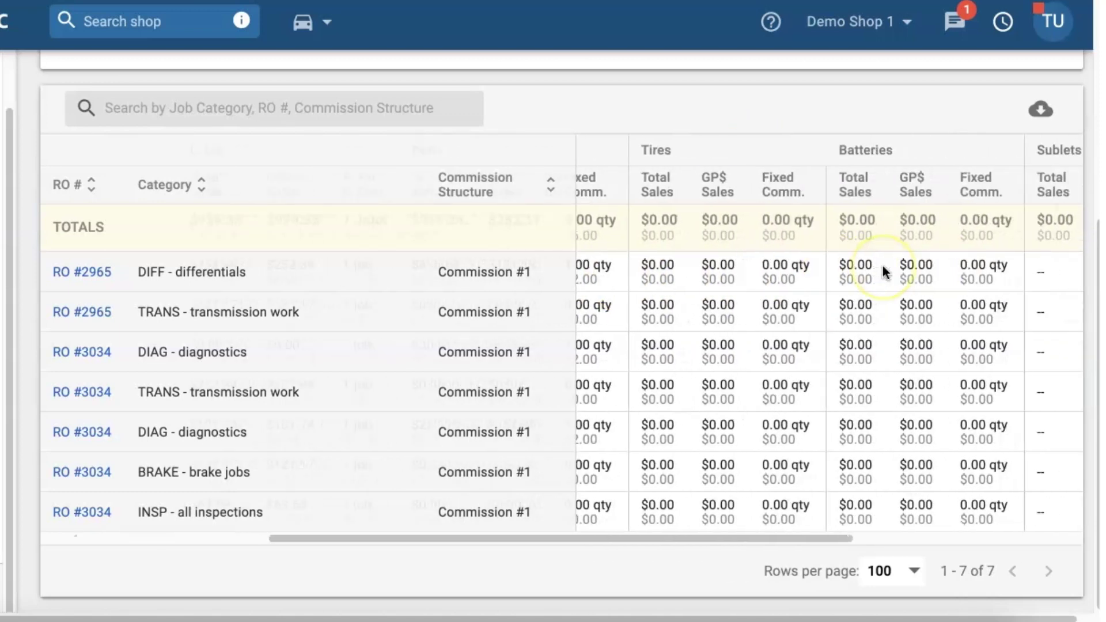
scroll(882, 265, "right", 12)
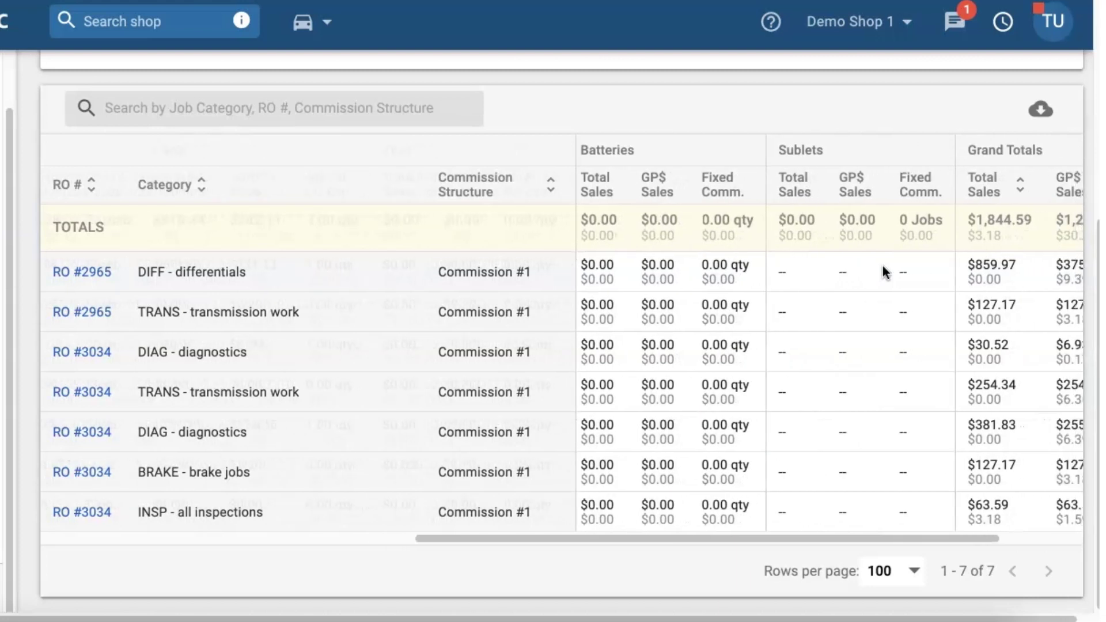
left_click(811, 275)
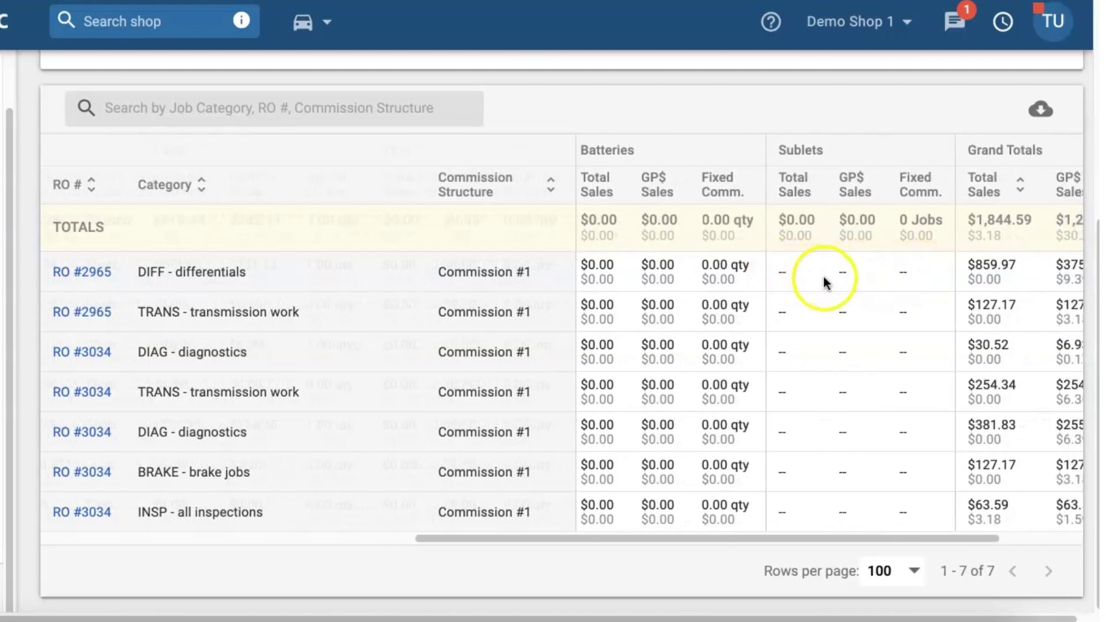
scroll(914, 275, "right", 3)
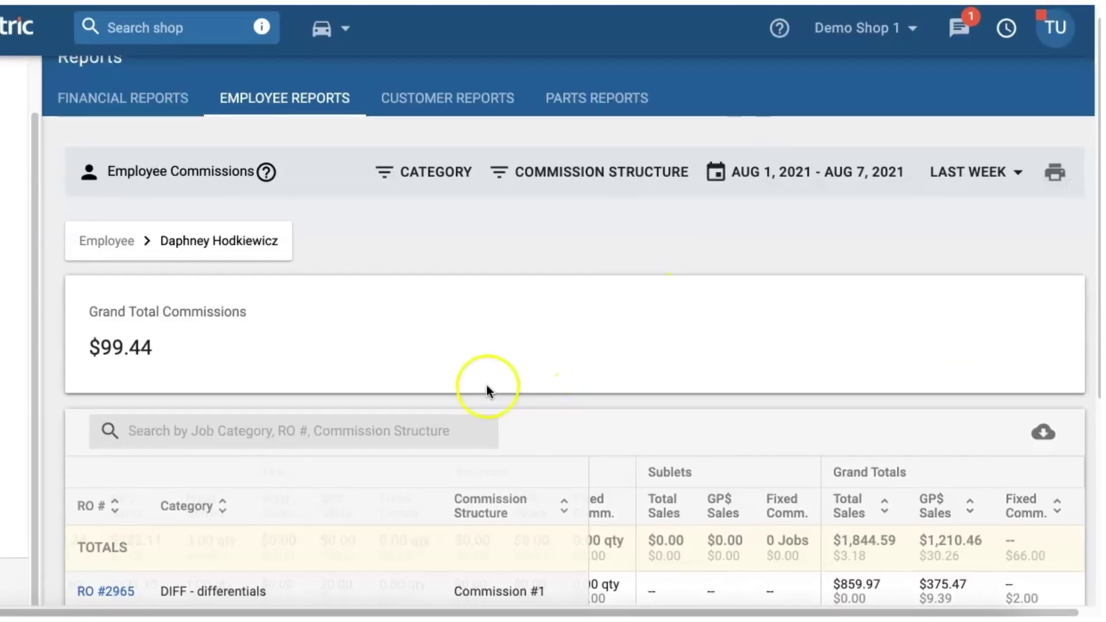
Open the Shop Dashboard's My Commission tab for Last week, showing $0.00 commissions.
scroll(129, 249, "up", 3)
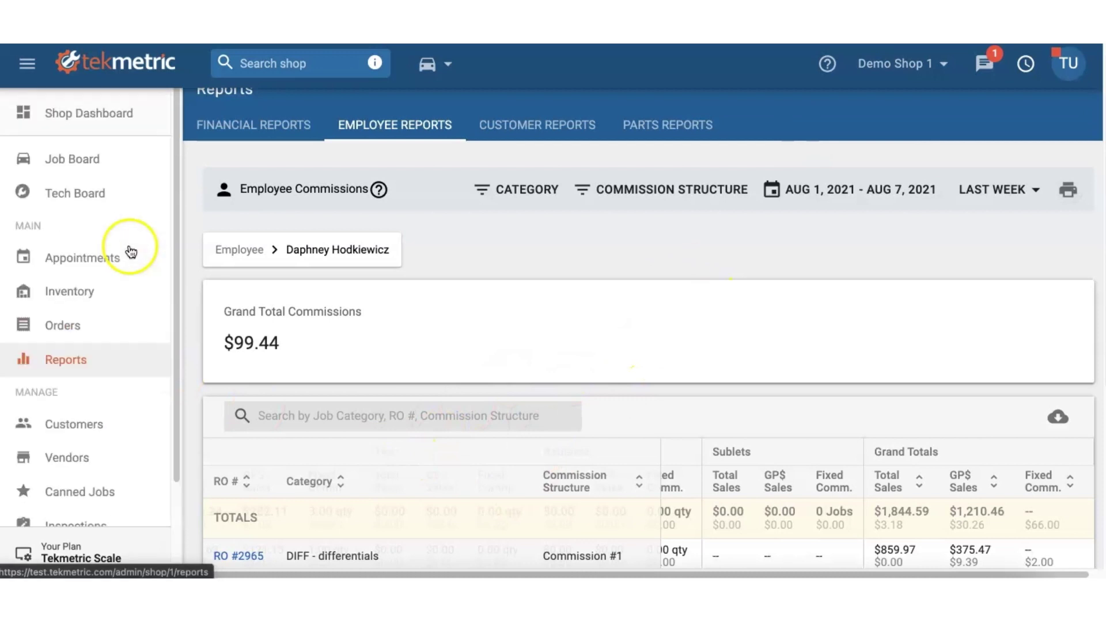
left_click(123, 131)
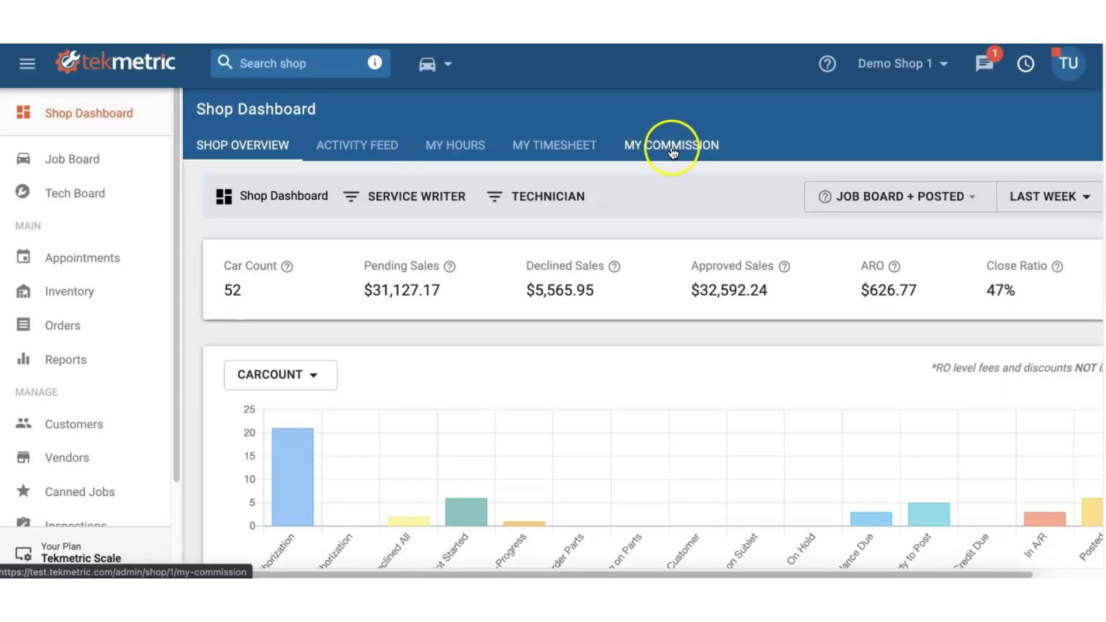
left_click(659, 147)
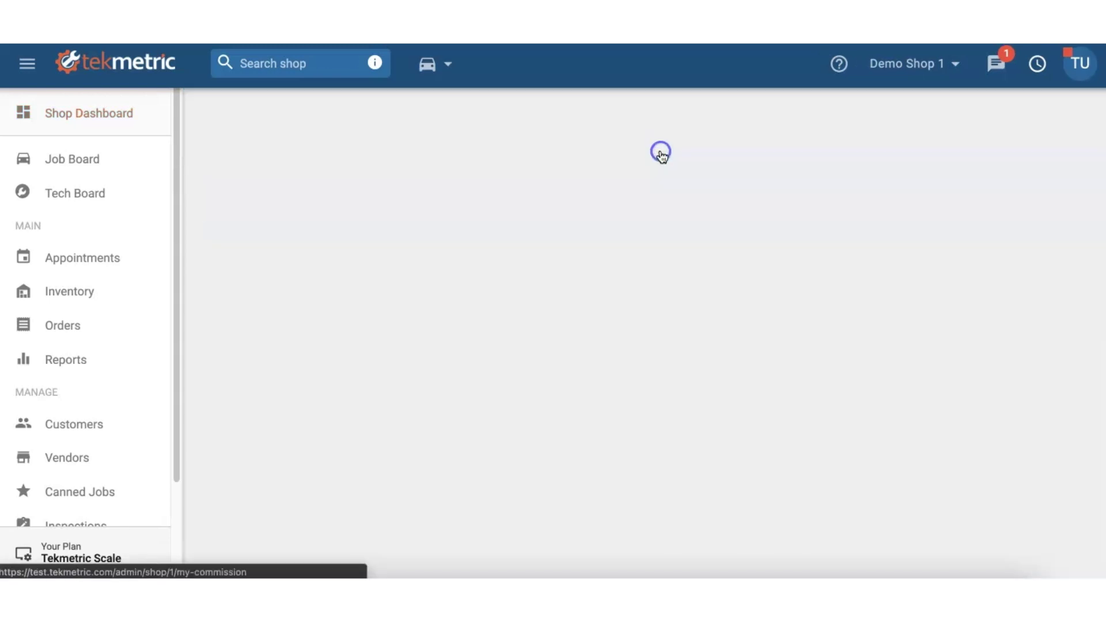
scroll(632, 298, "down", 1)
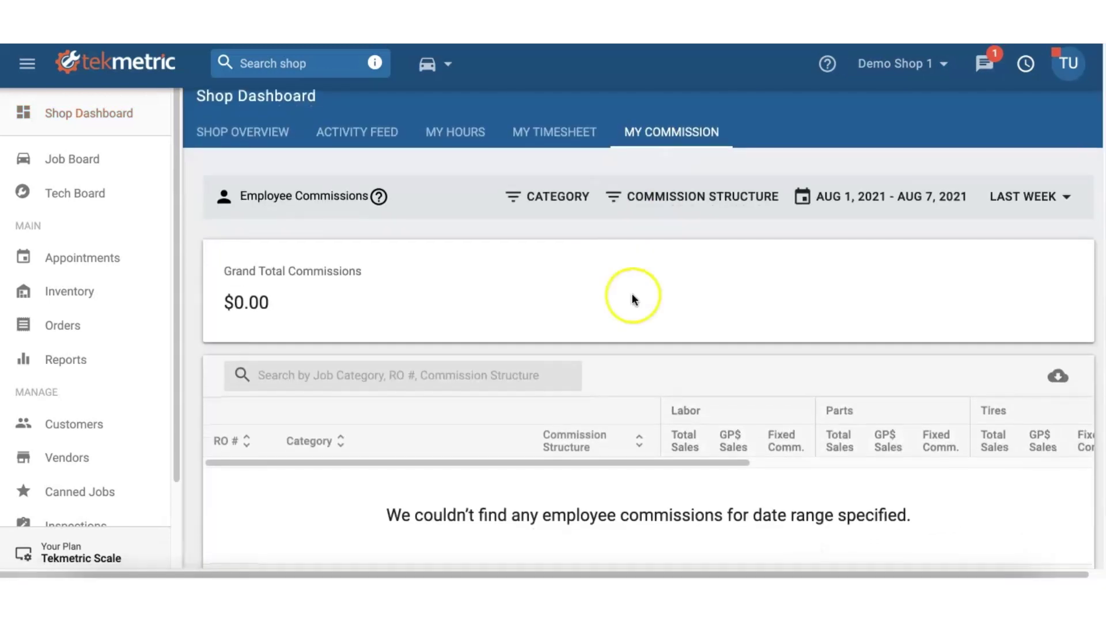
left_click(1050, 190)
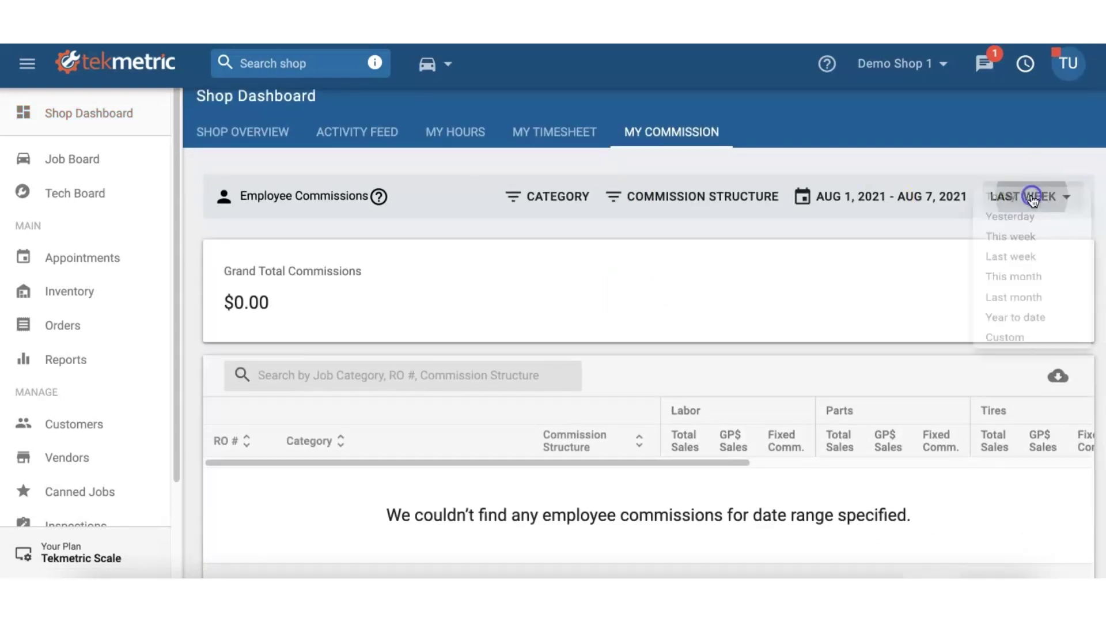
left_click(128, 161)
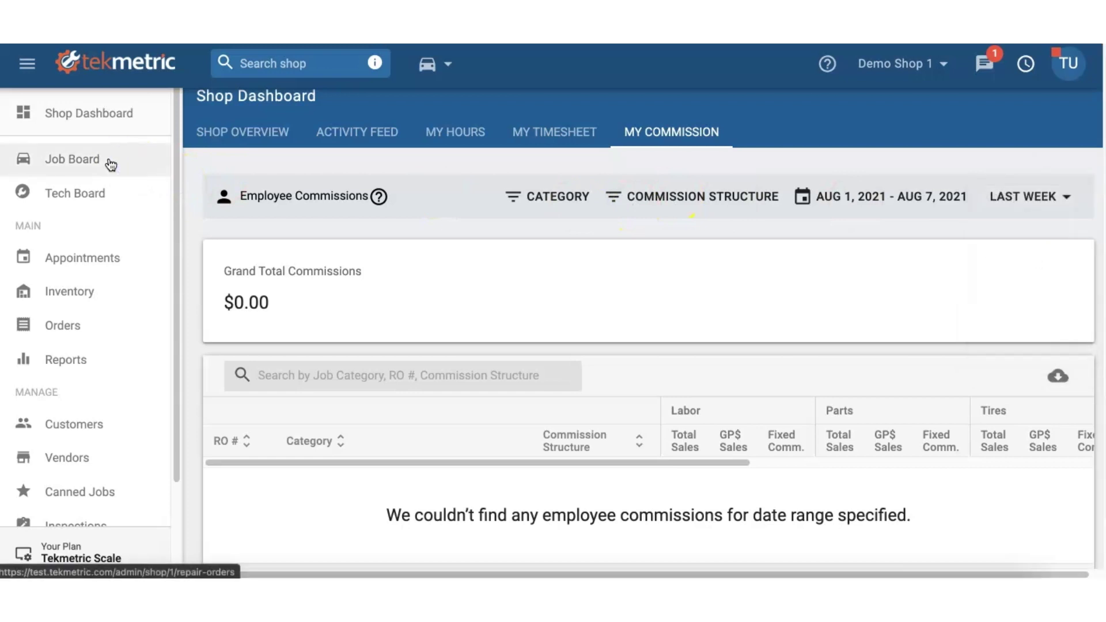
Go to the Job Board's Active view of repair orders.
left_click(109, 162)
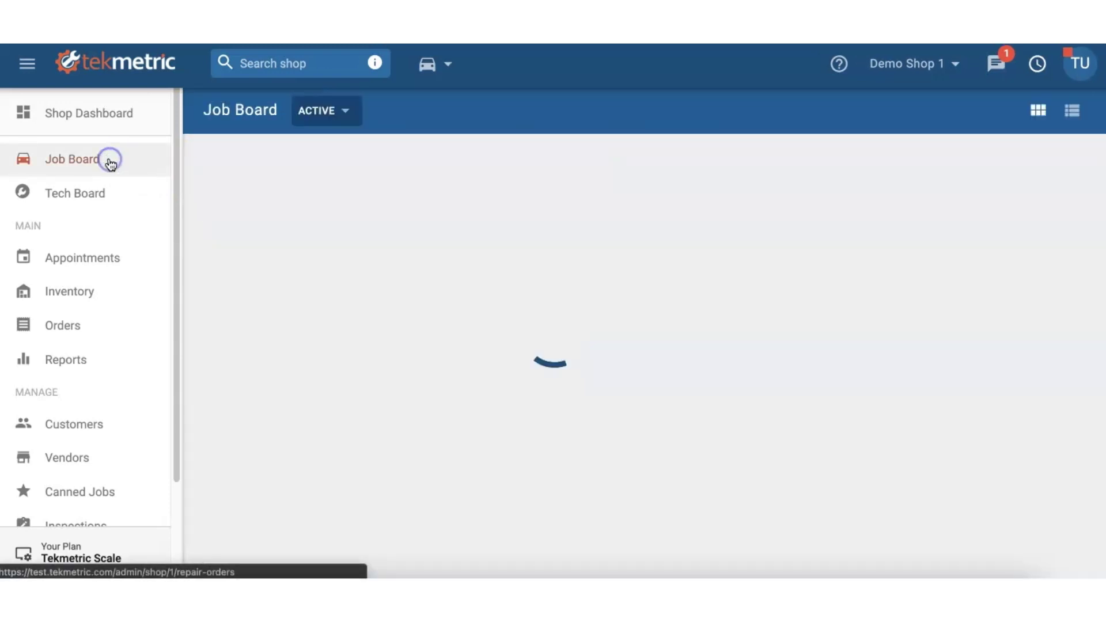